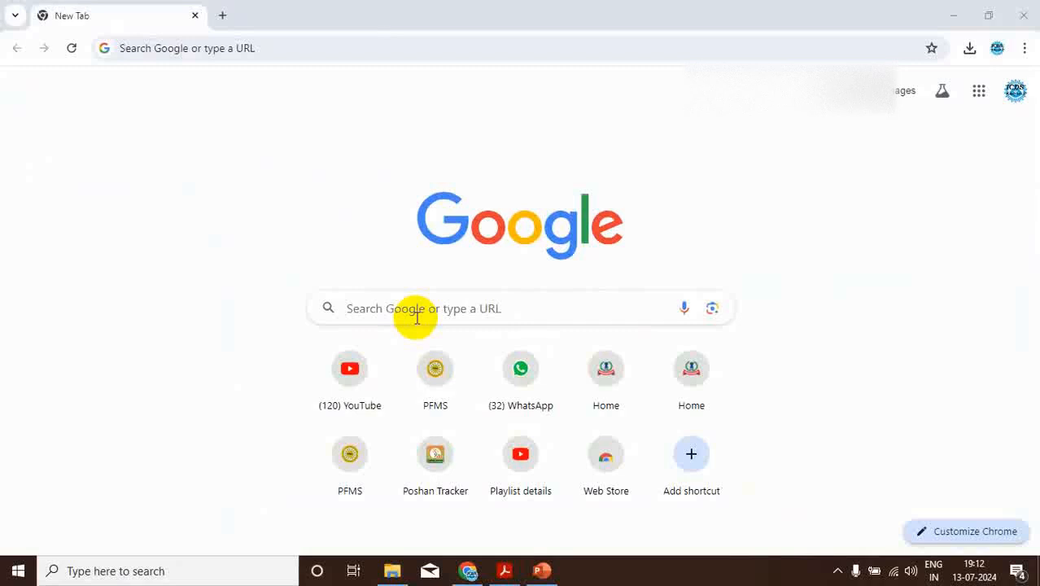
# Search the web for "wbifms portal" and open the West Bengal IFMS Portal page from the results
pyautogui.click(183, 48)
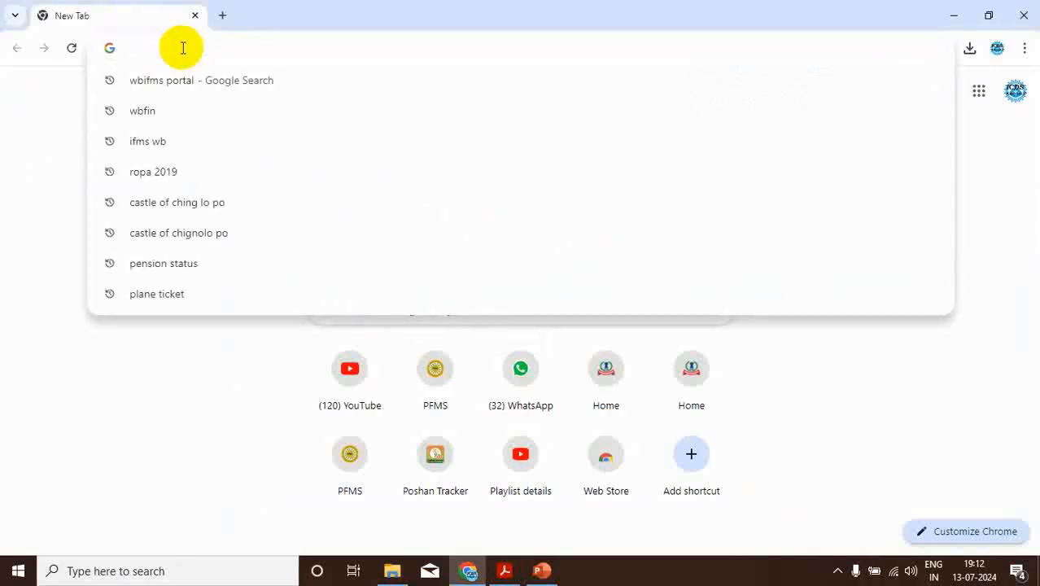
pyautogui.write('wbifms')
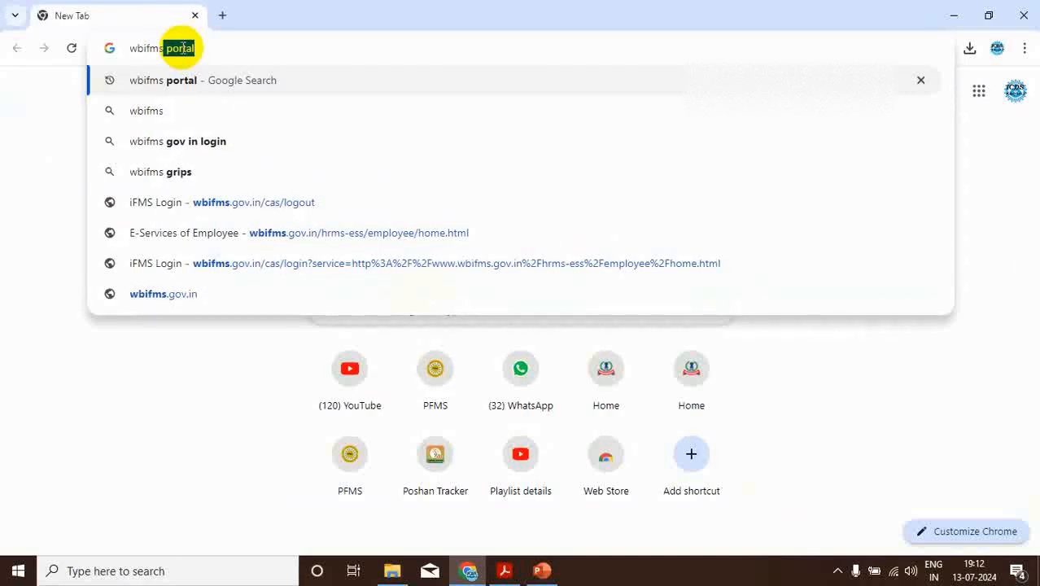
pyautogui.press('Return')
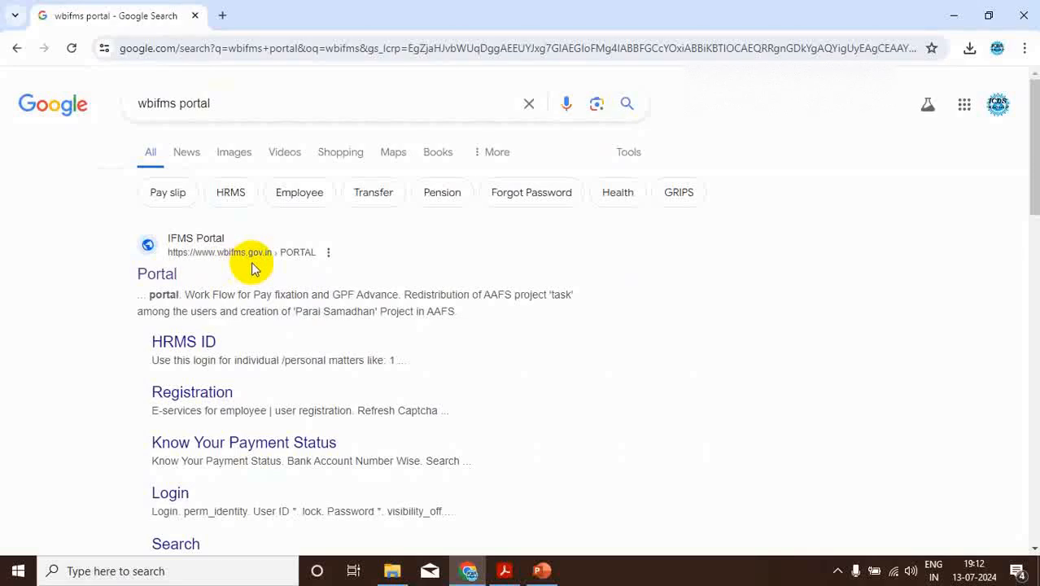
pyautogui.click(167, 276)
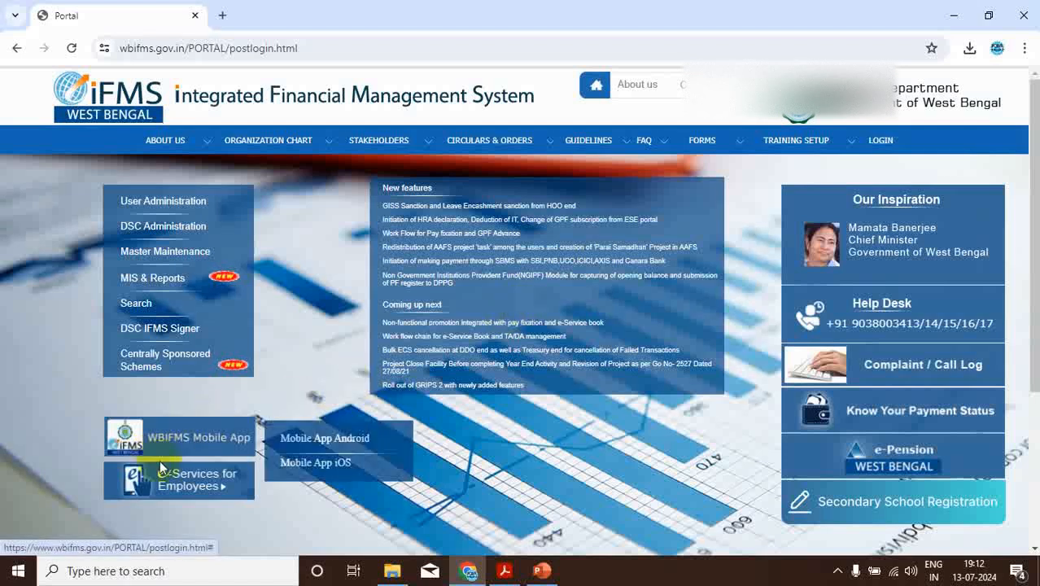
# Open the sign-in page of e-Services for Employees from the IFMS portal
pyautogui.moveTo(159, 474)
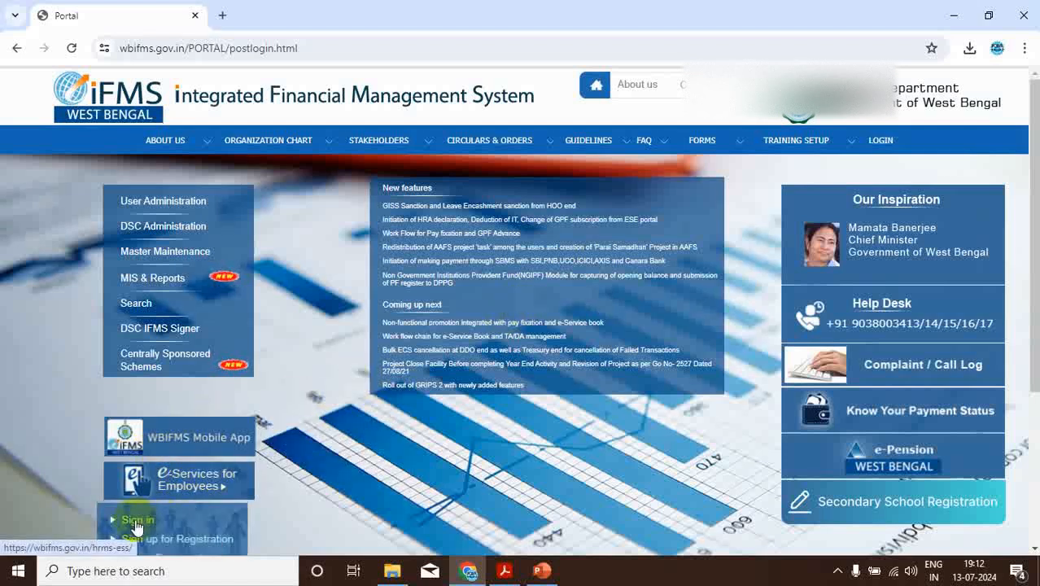
pyautogui.scroll(-3, 510, 338)
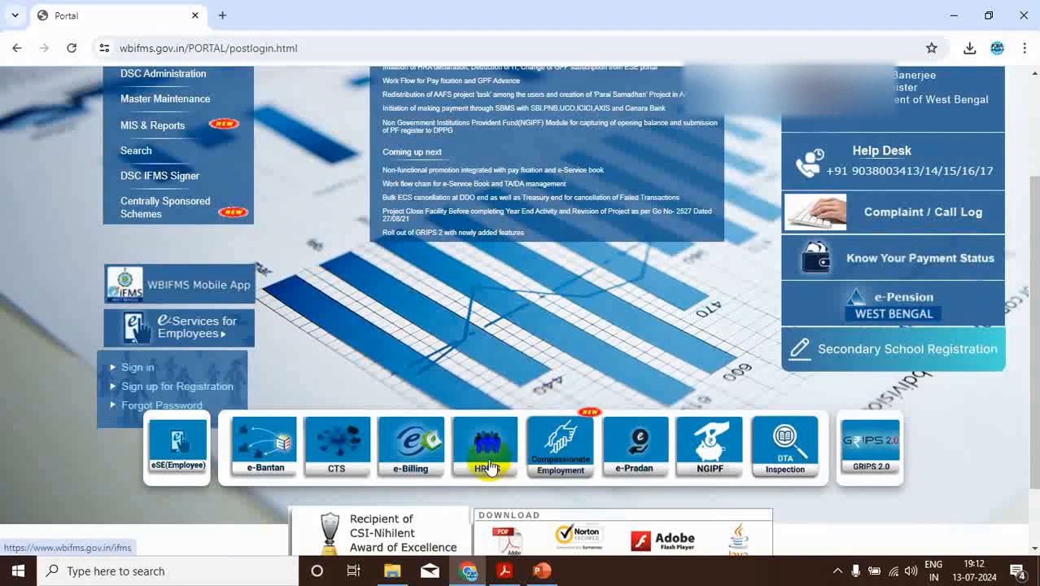
pyautogui.scroll(3, 488, 466)
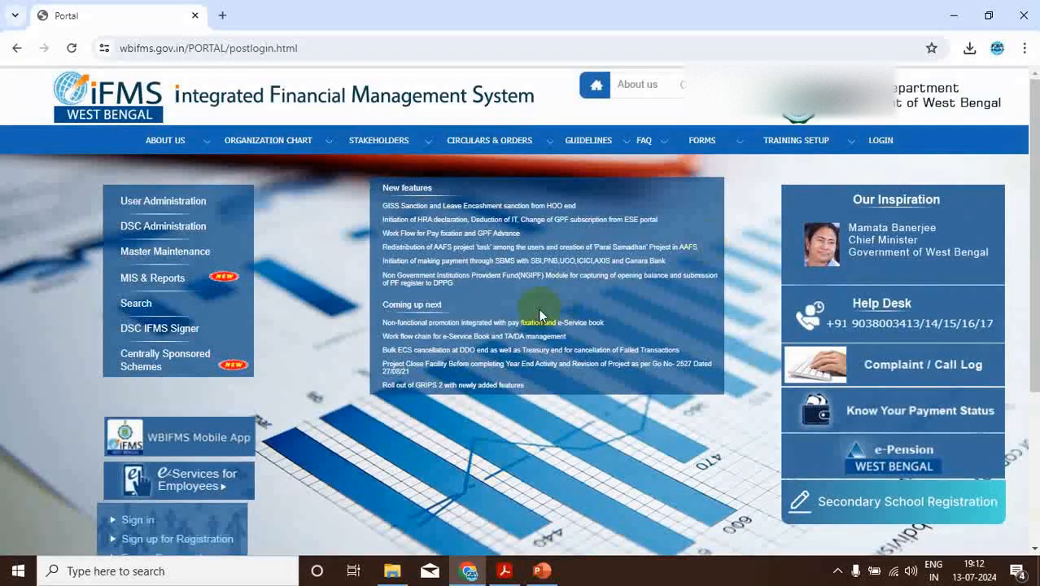
pyautogui.scroll(-1, 533, 313)
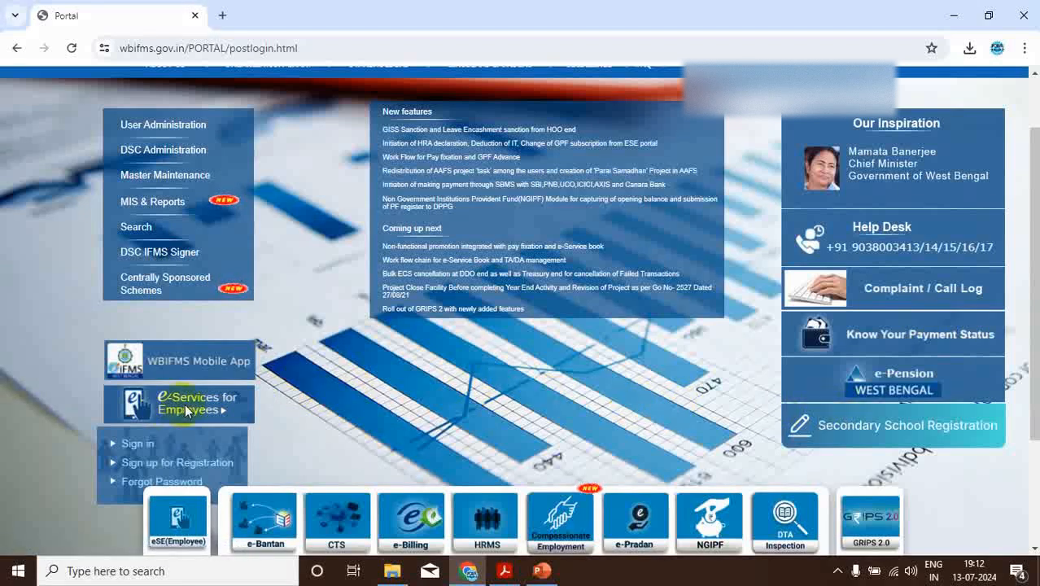
pyautogui.click(138, 445)
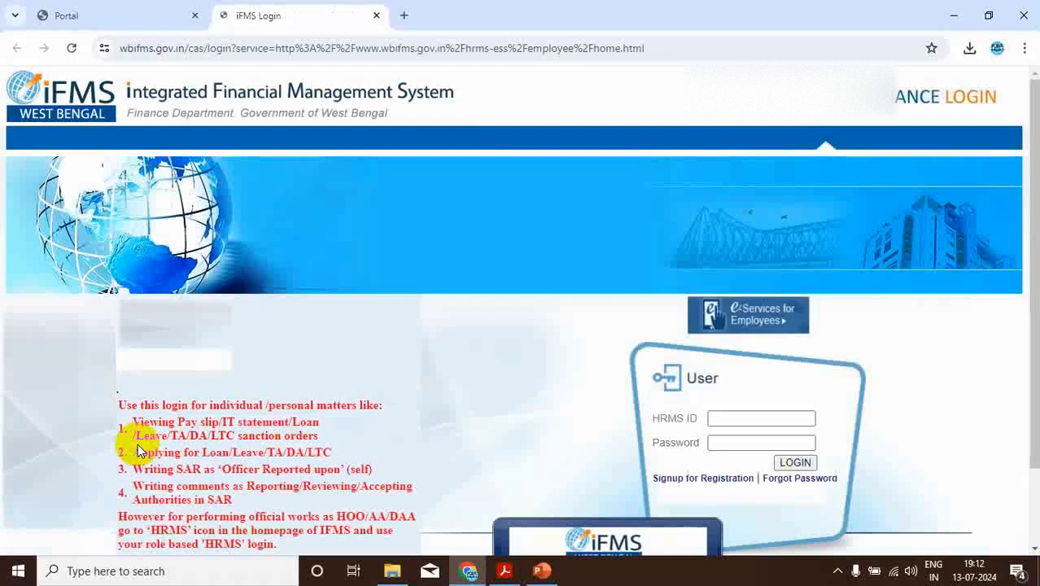
# Log in to the employee e-services with the HRMS ID and the account password
pyautogui.click(720, 417)
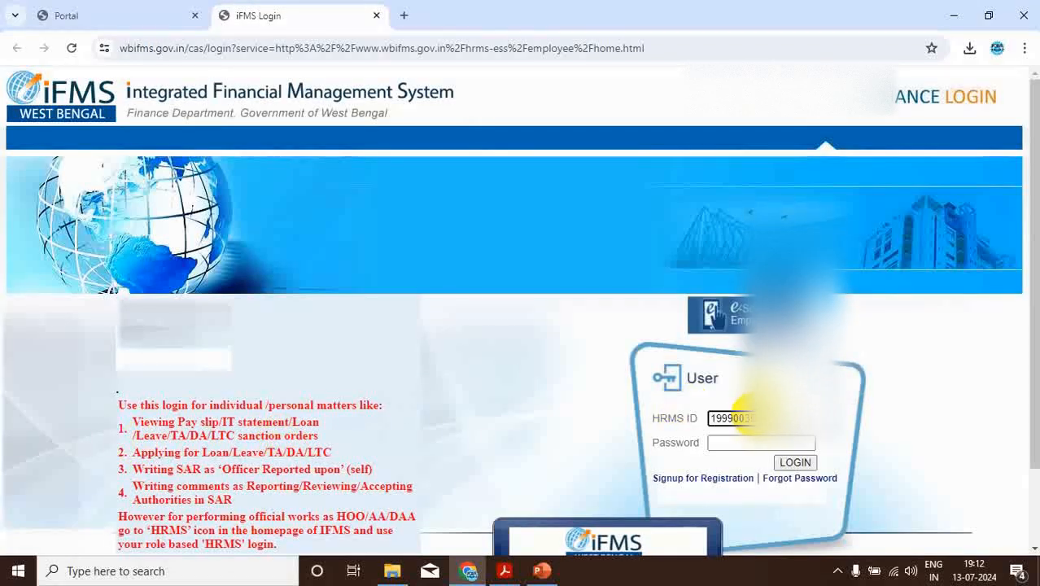
pyautogui.click(732, 449)
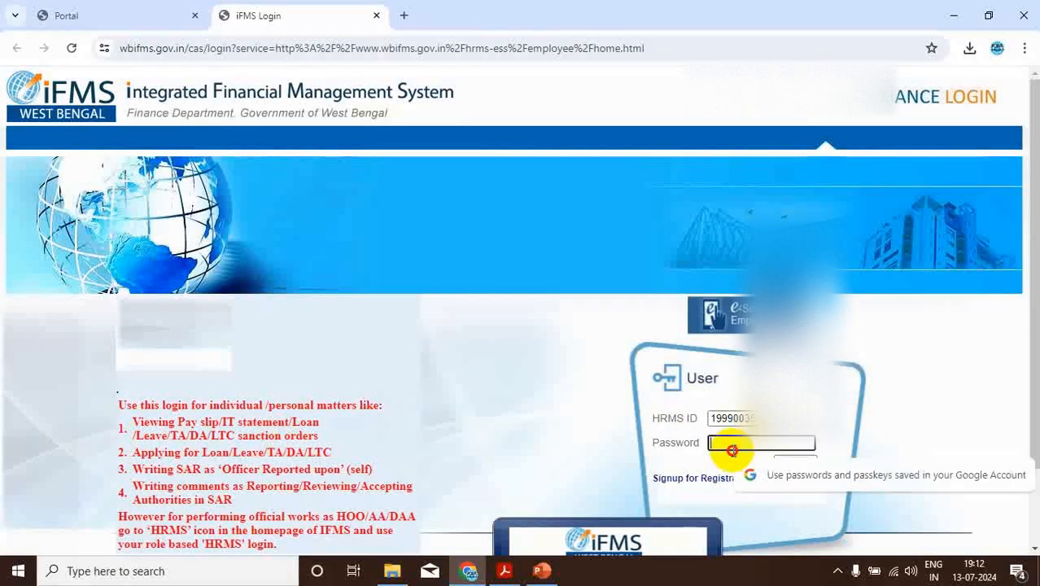
pyautogui.write('••')
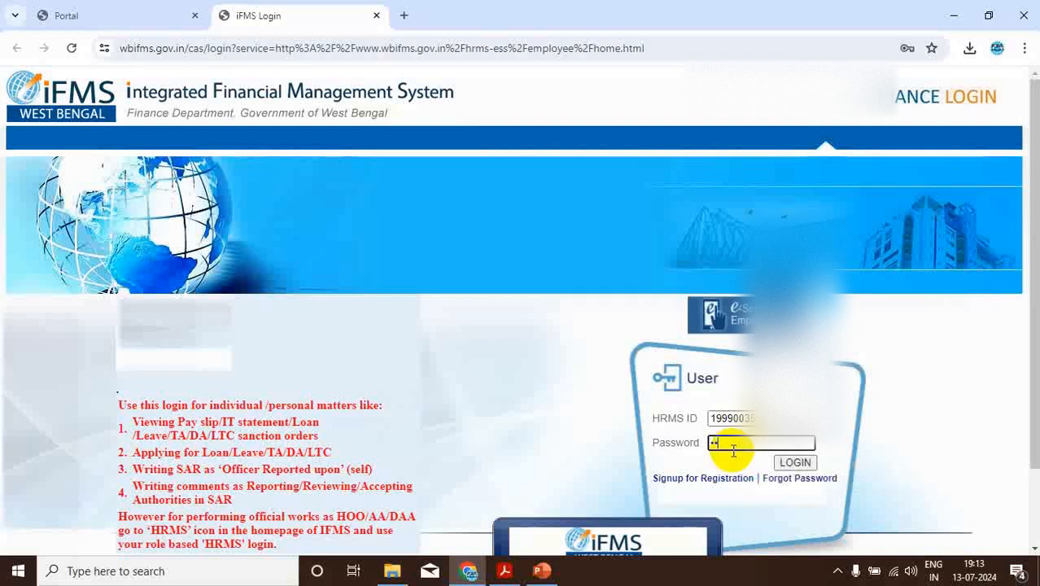
pyautogui.press('BackSpace')
pyautogui.press('BackSpace')
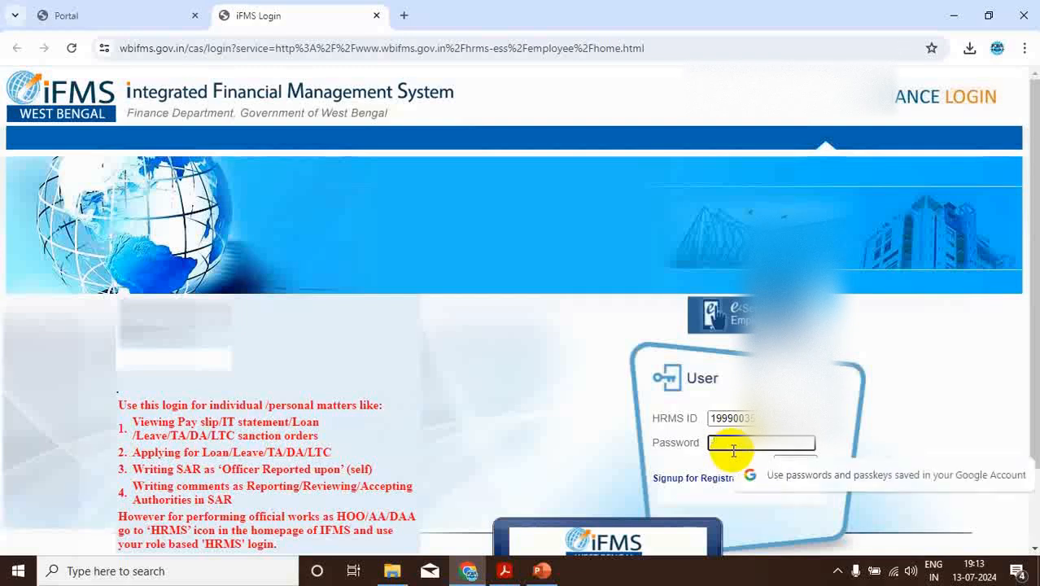
pyautogui.write('••••')
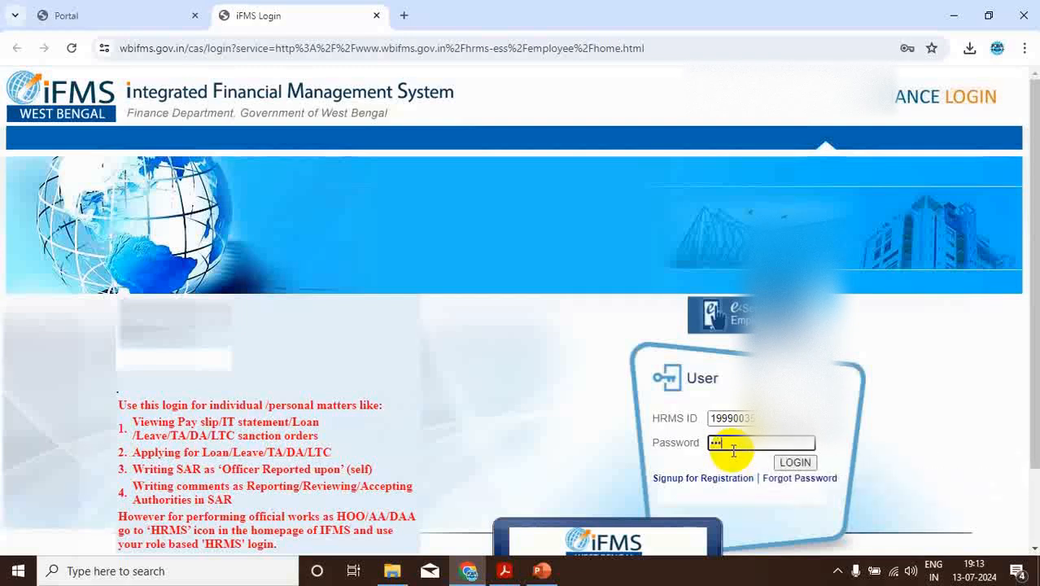
pyautogui.write('••••••••')
pyautogui.click(793, 462)
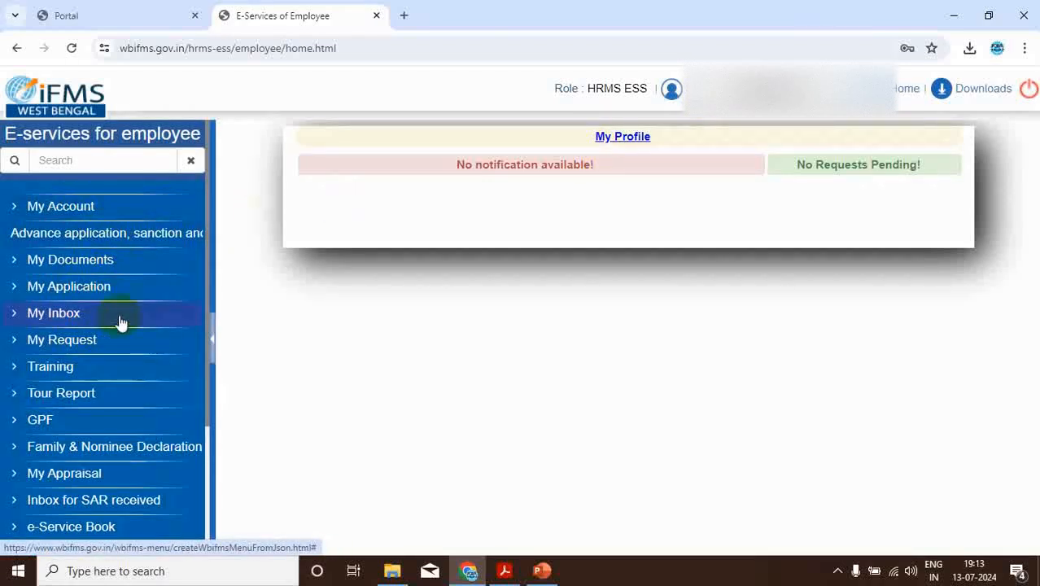
# Open the Employee HRA Declaration form from the My Application group
pyautogui.click(65, 292)
pyautogui.scroll(-3, 136, 317)
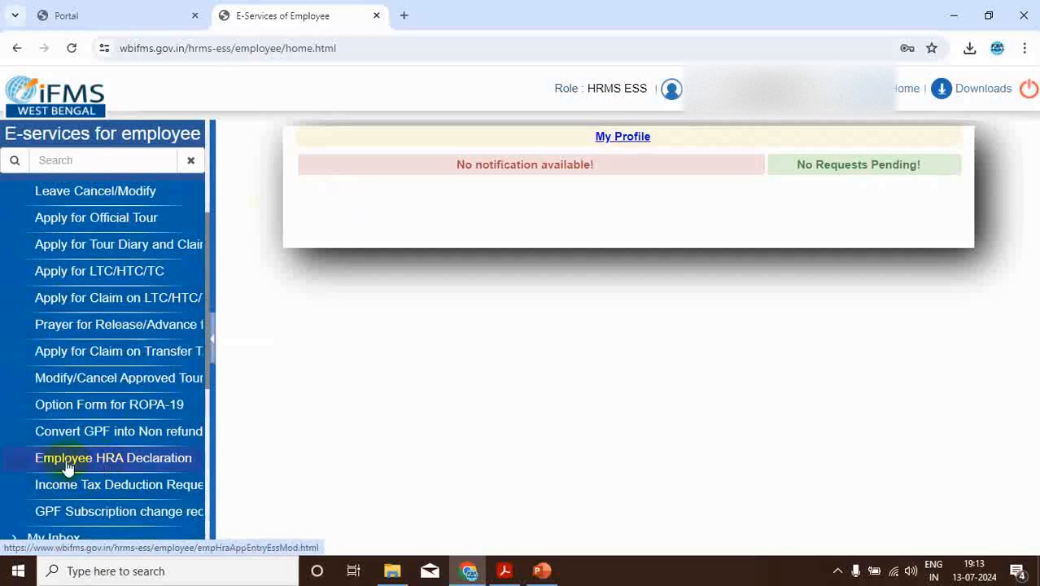
pyautogui.click(97, 461)
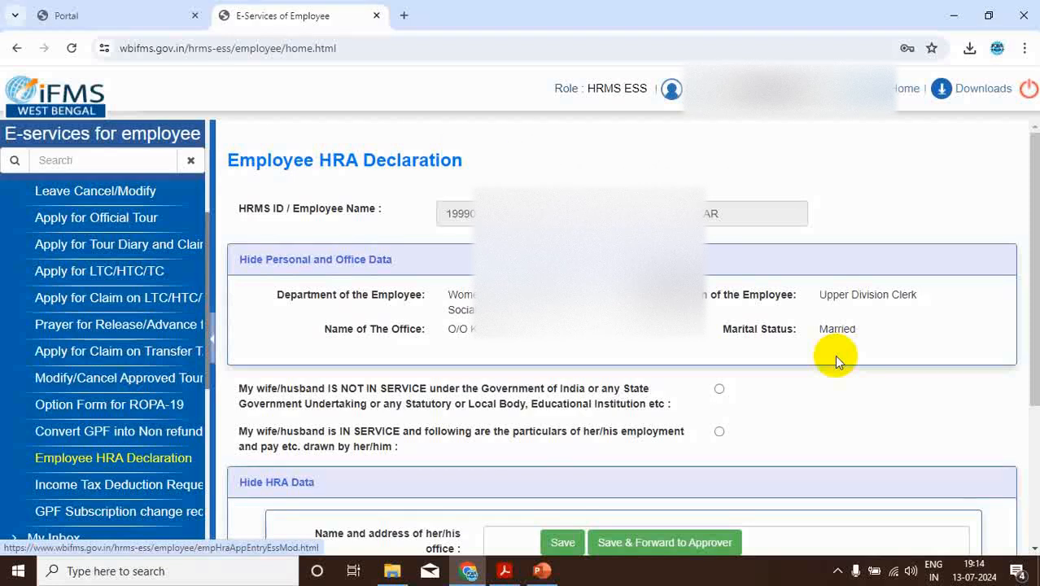
# Declare the wife/husband as not in service in the Employee HRA Declaration
pyautogui.scroll(-2, 834, 355)
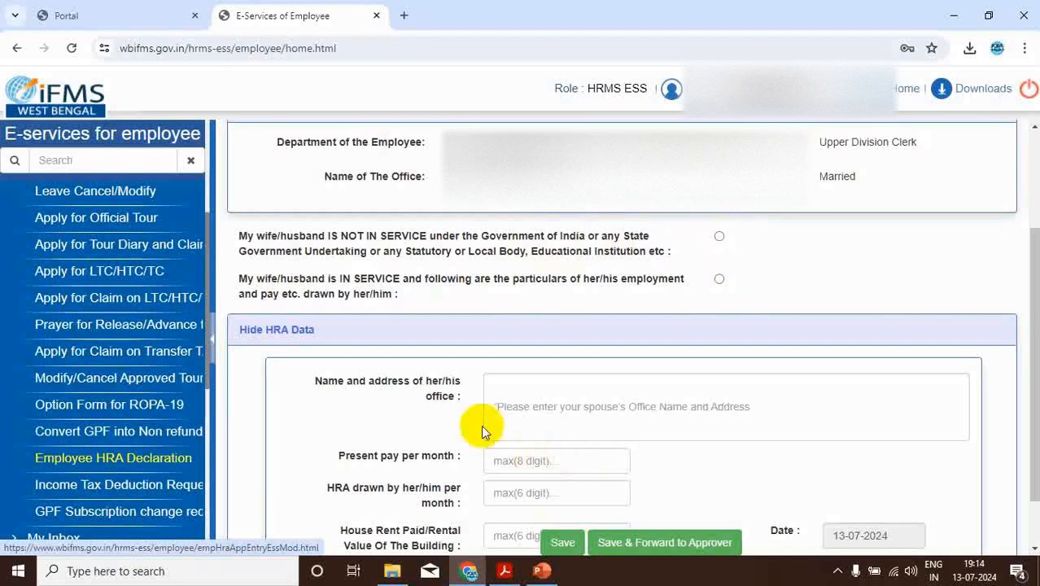
pyautogui.click(539, 408)
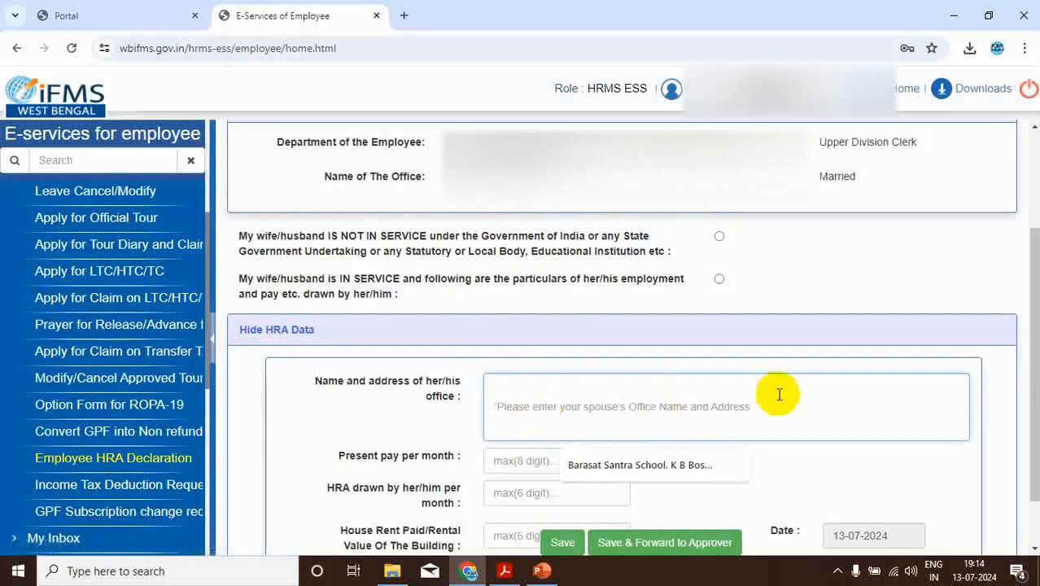
pyautogui.click(718, 237)
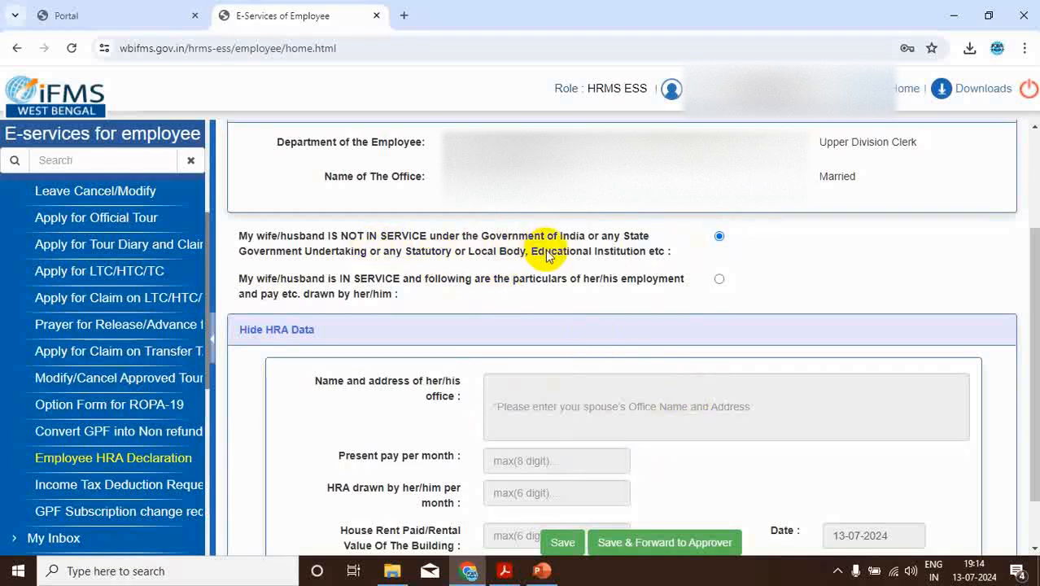
pyautogui.scroll(-1, 547, 254)
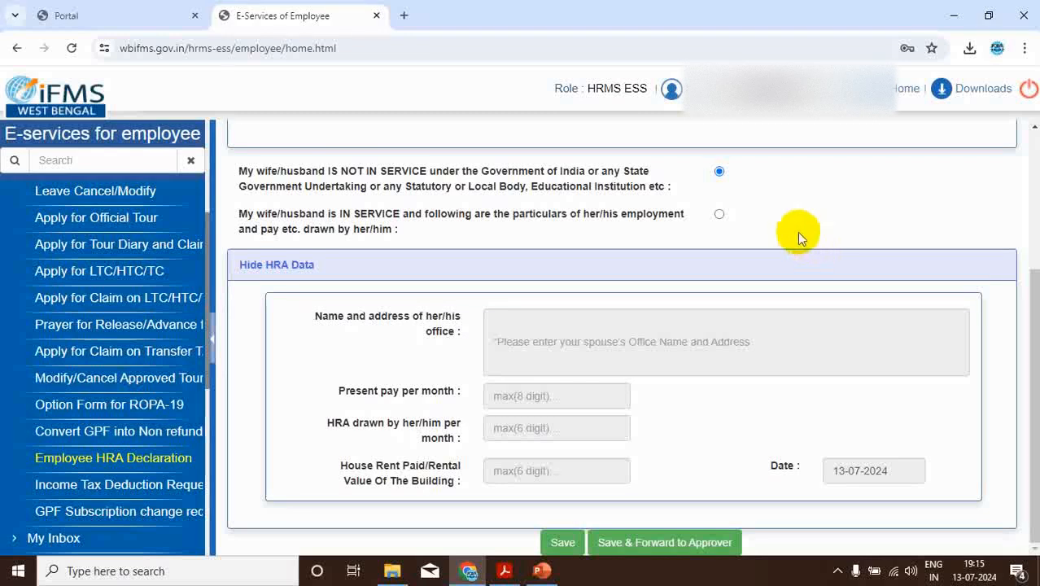
# Declare the wife/husband as in service and fill in the spouse's office name and address from the saved suggestion
pyautogui.click(719, 215)
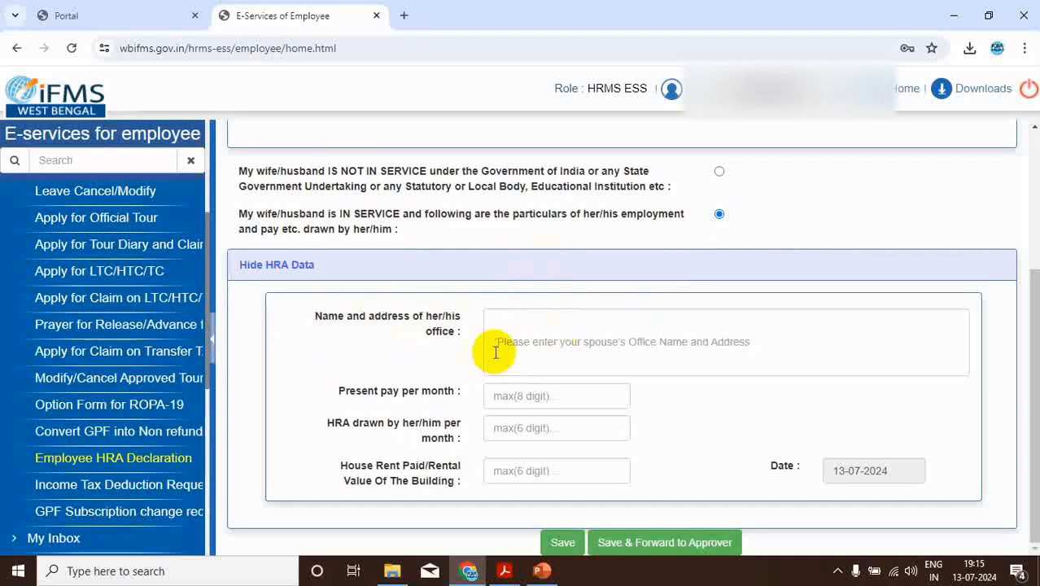
pyautogui.click(540, 341)
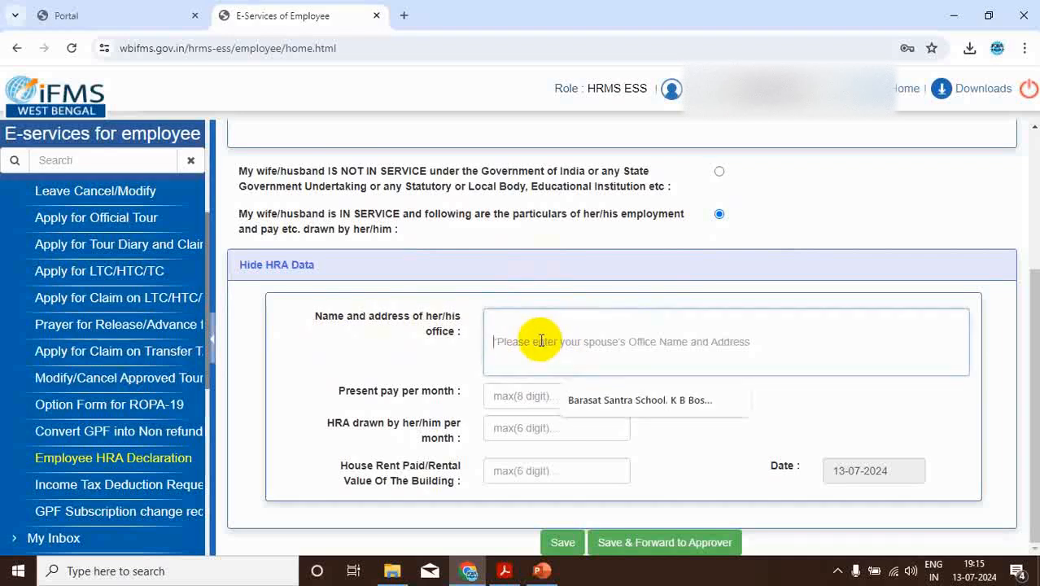
pyautogui.click(643, 402)
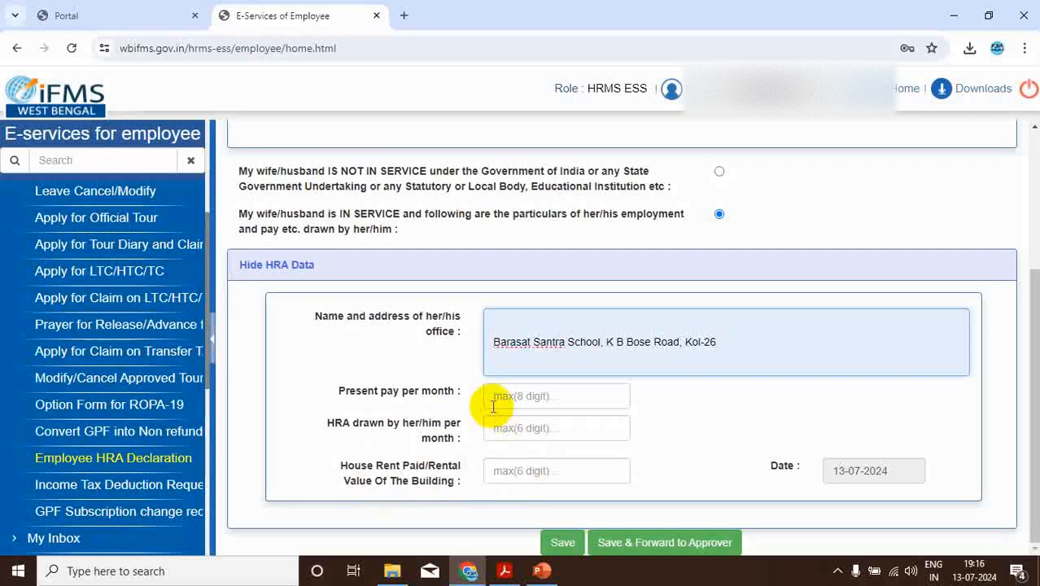
# Switch to ROPA-2019.pdf in Acrobat and examine the House Rent Allowance clause, highlighting the Rs. 12,000/- monthly maximum
pyautogui.click(503, 570)
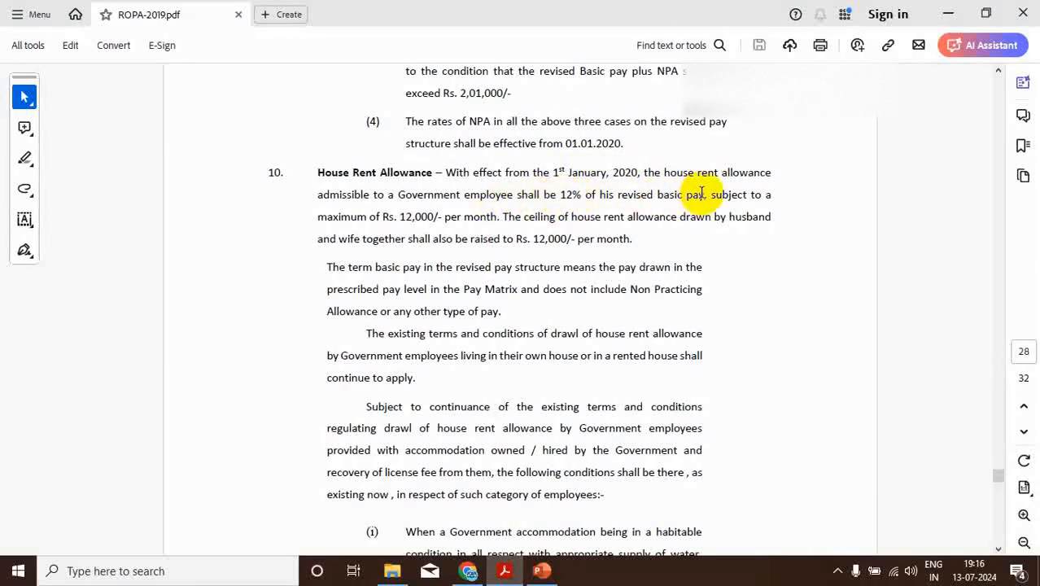
pyautogui.click(399, 220)
pyautogui.moveTo(399, 218); pyautogui.dragTo(440, 215)
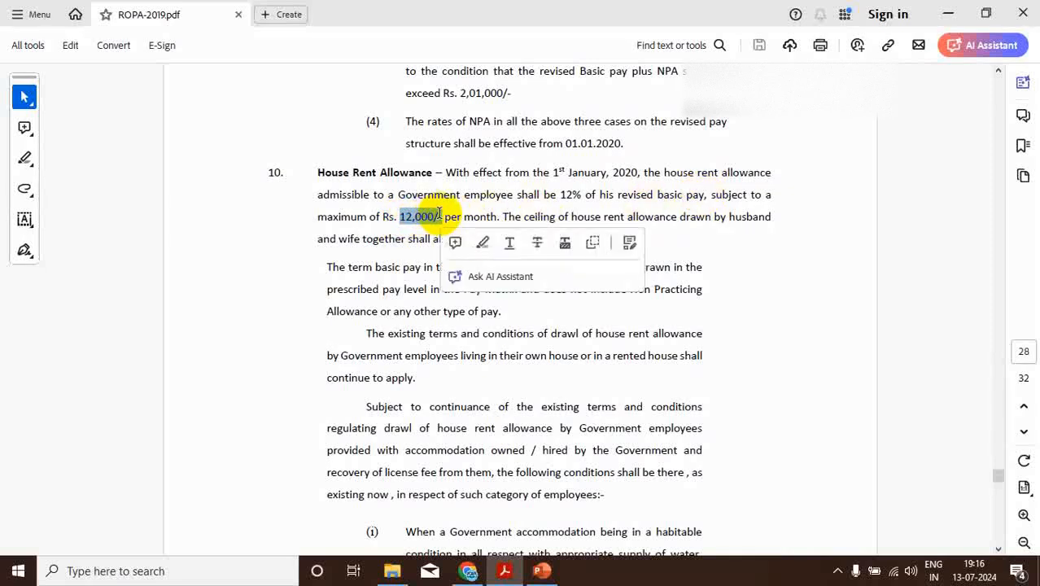
pyautogui.click(754, 272)
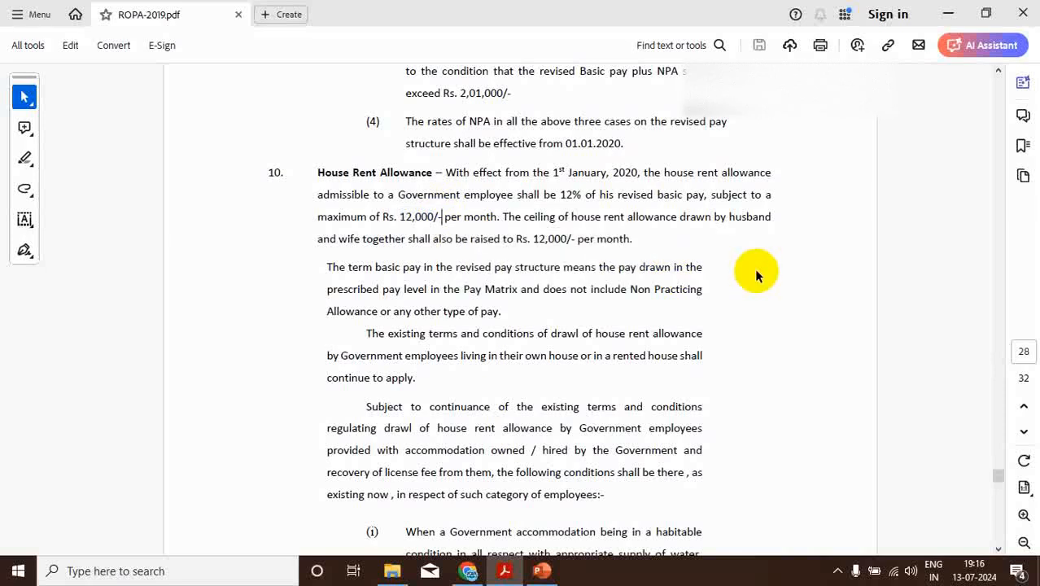
pyautogui.moveTo(399, 216); pyautogui.dragTo(441, 216)
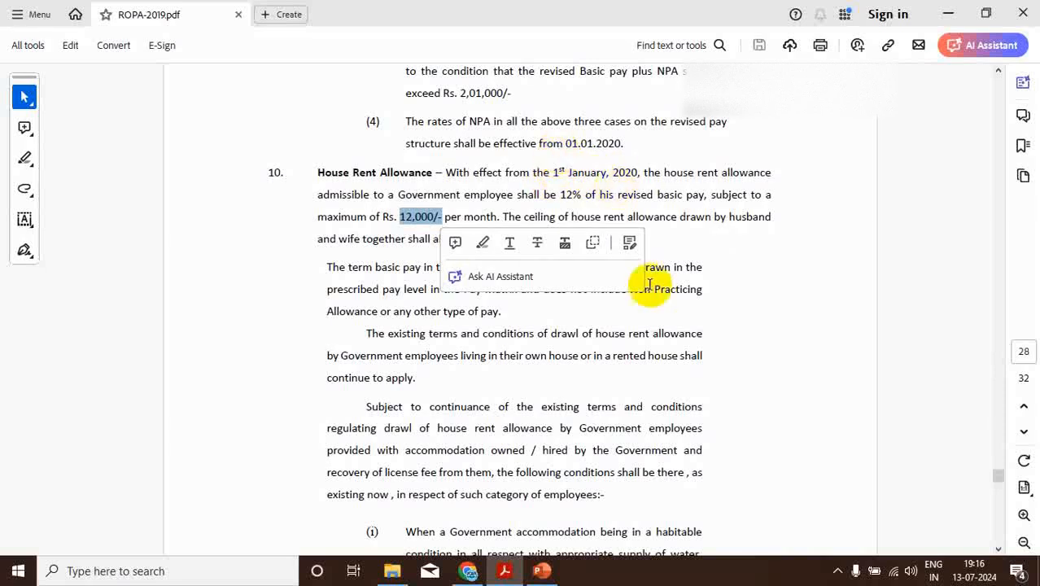
pyautogui.click(780, 307)
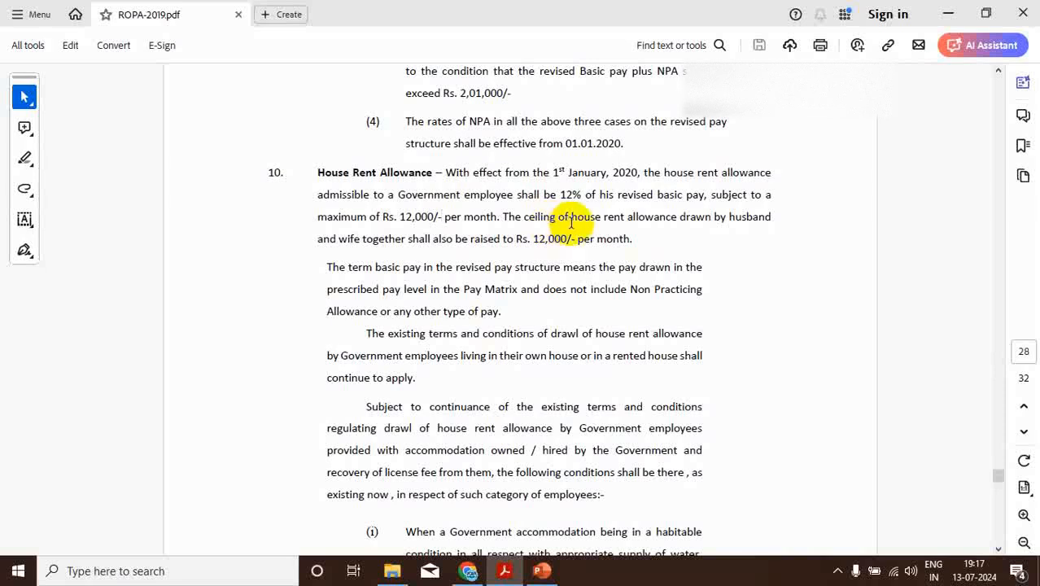
# Switch to the HRA presentation in PowerPoint and examine the June 2024 basic pay and HRA figures on slide 1
pyautogui.click(541, 570)
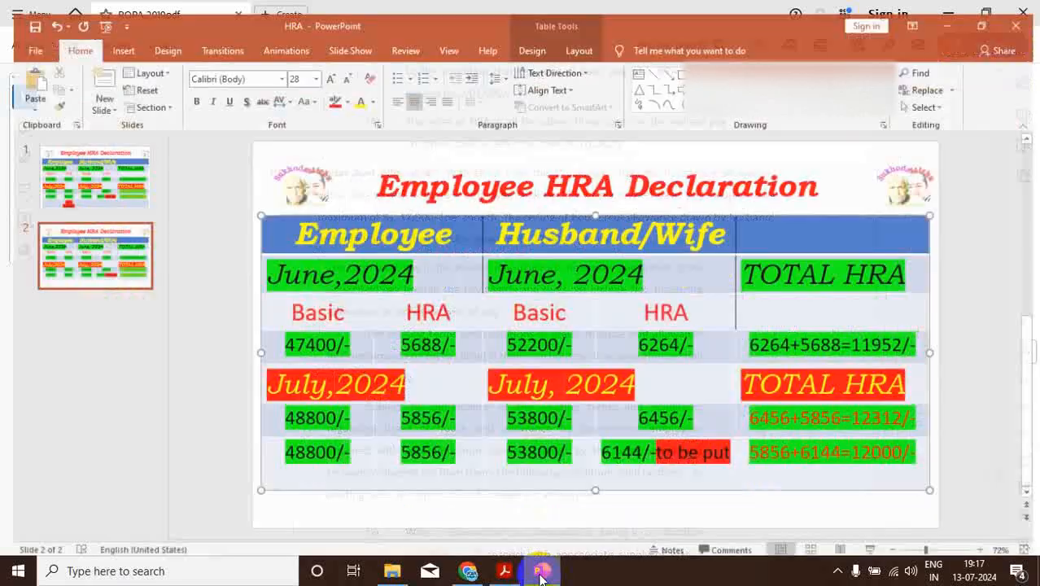
pyautogui.click(77, 163)
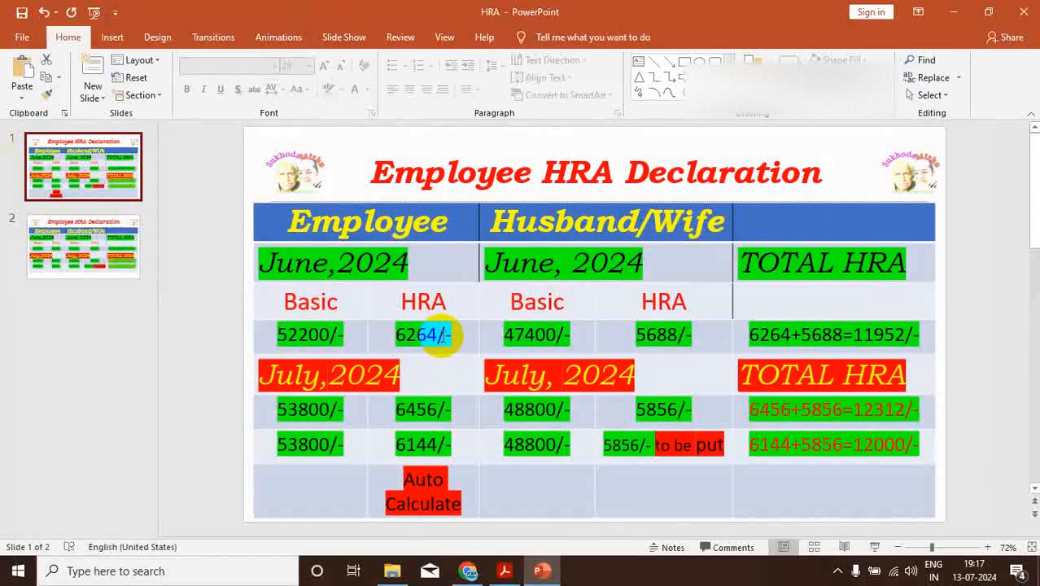
pyautogui.moveTo(438, 335); pyautogui.dragTo(455, 337)
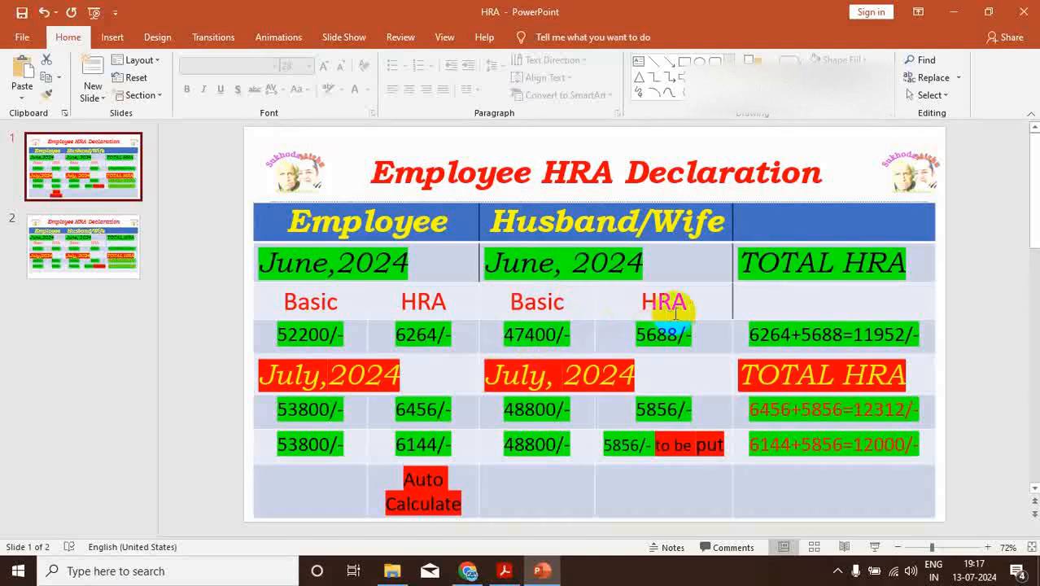
pyautogui.moveTo(679, 336); pyautogui.dragTo(649, 345)
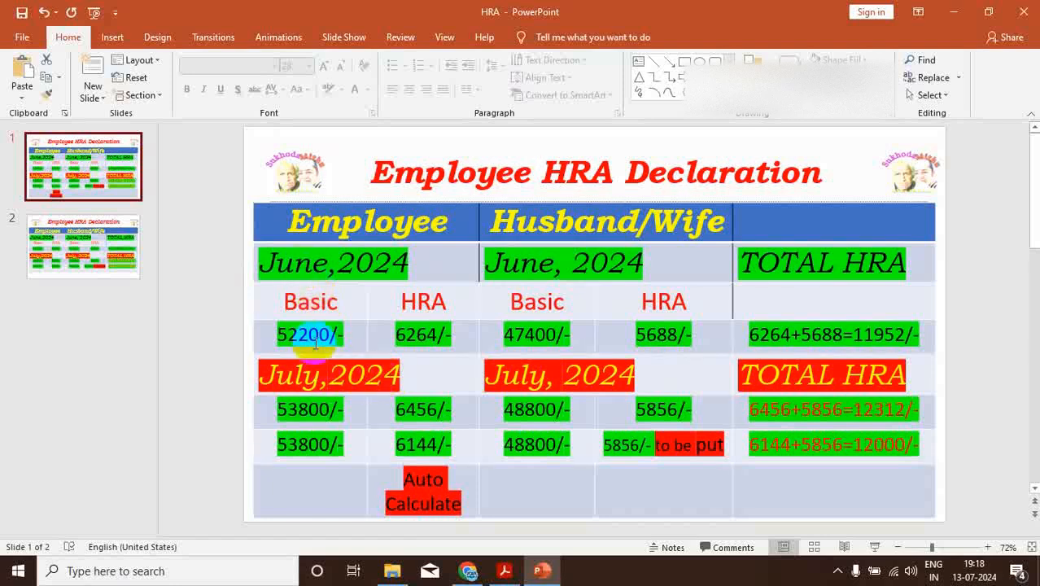
# Switch to ROPA-2019.pdf in Acrobat and examine the pay matrix for levels 1 to 11 on page 12
pyautogui.click(501, 572)
pyautogui.scroll(10, 676, 371)
pyautogui.scroll(15, 675, 366)
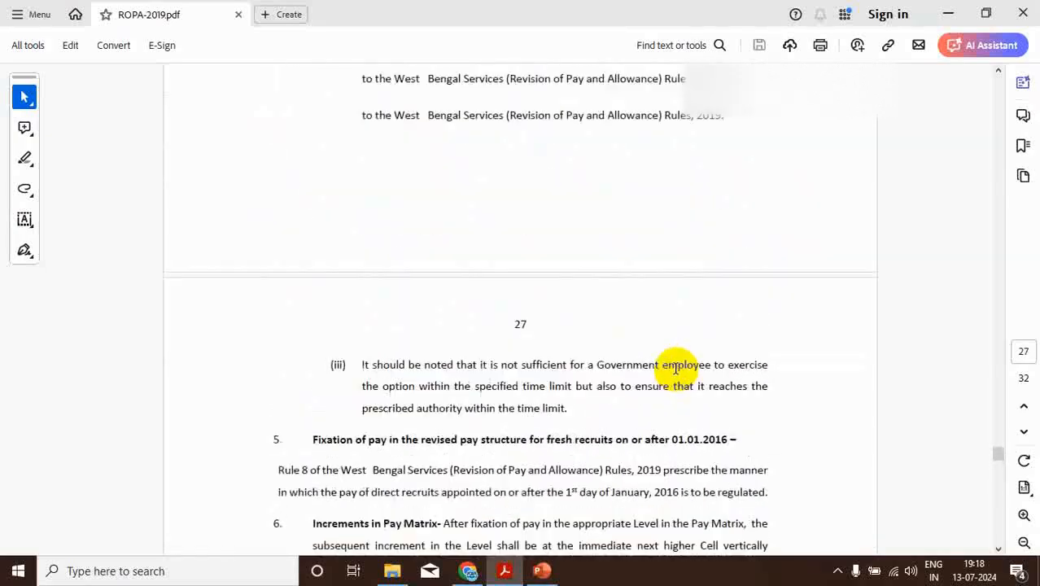
pyautogui.scroll(15, 663, 355)
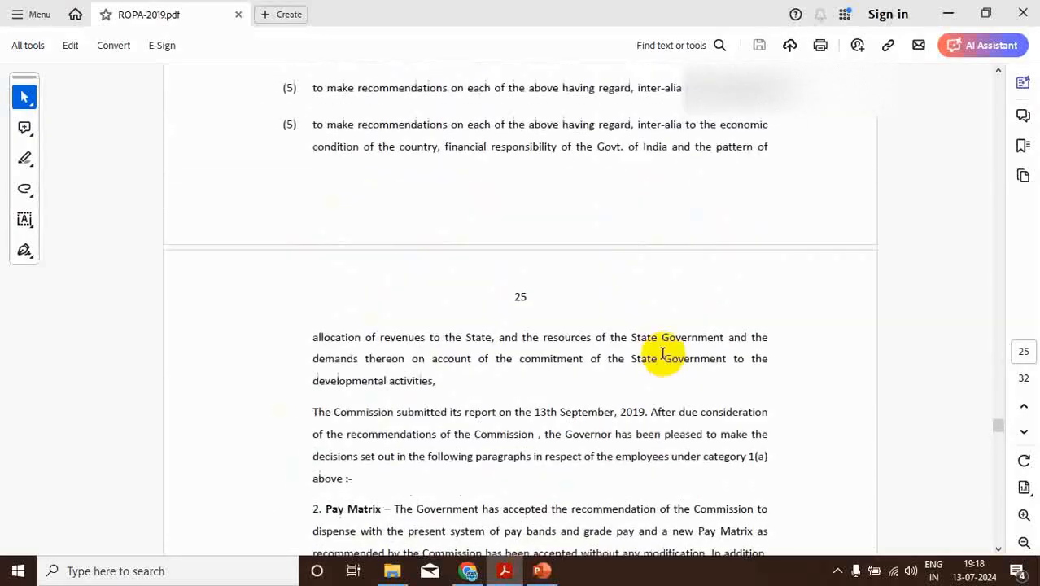
pyautogui.scroll(15, 647, 343)
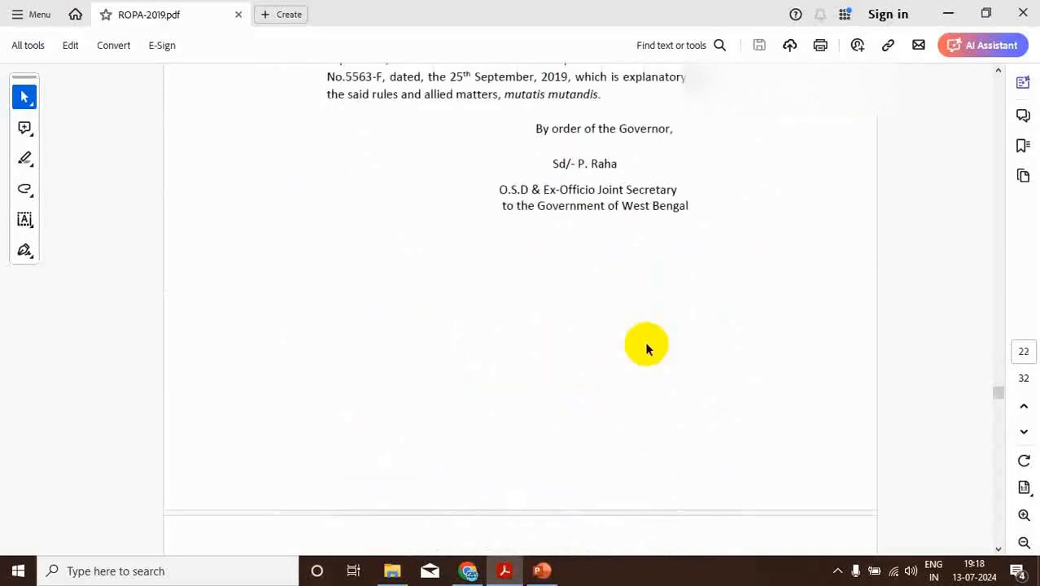
pyautogui.scroll(15, 631, 334)
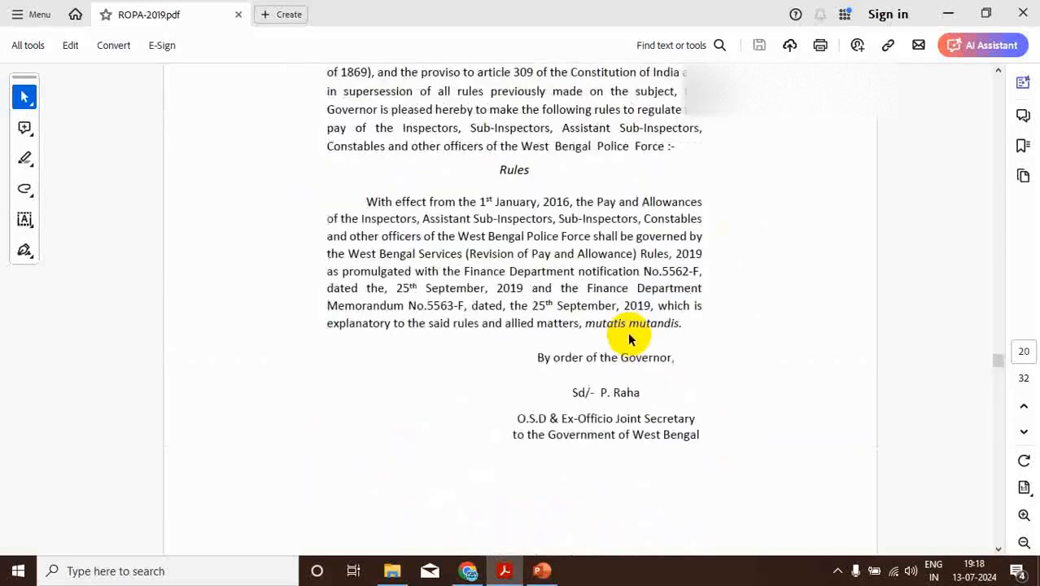
pyautogui.scroll(15, 612, 325)
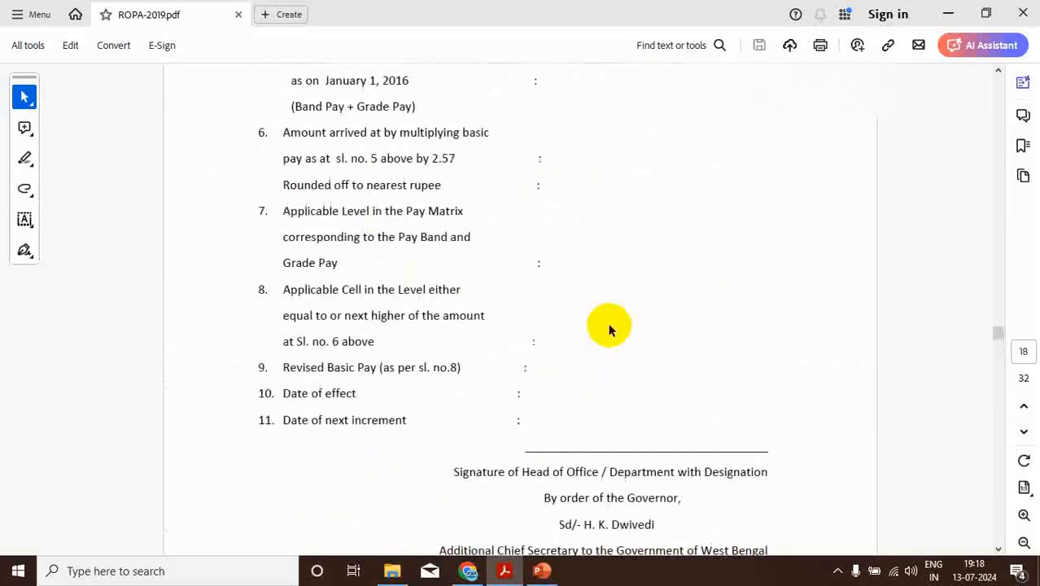
pyautogui.scroll(15, 586, 316)
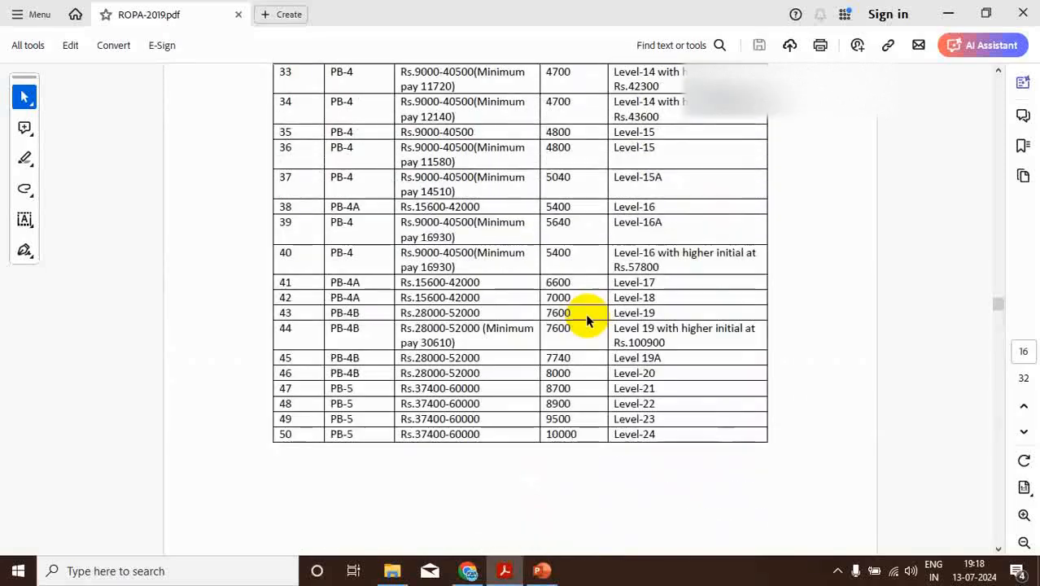
pyautogui.scroll(10, 576, 311)
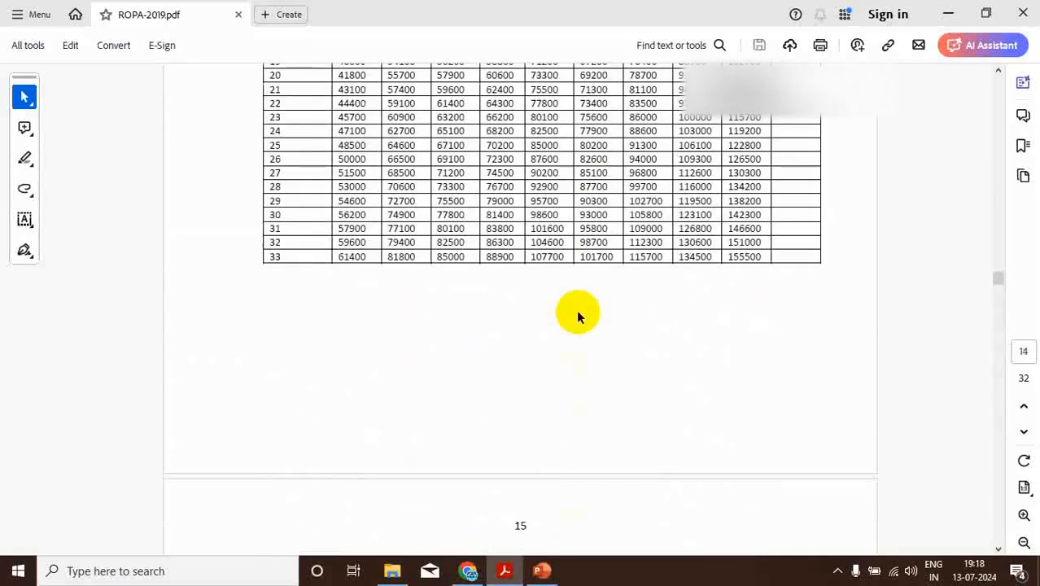
pyautogui.scroll(12, 577, 311)
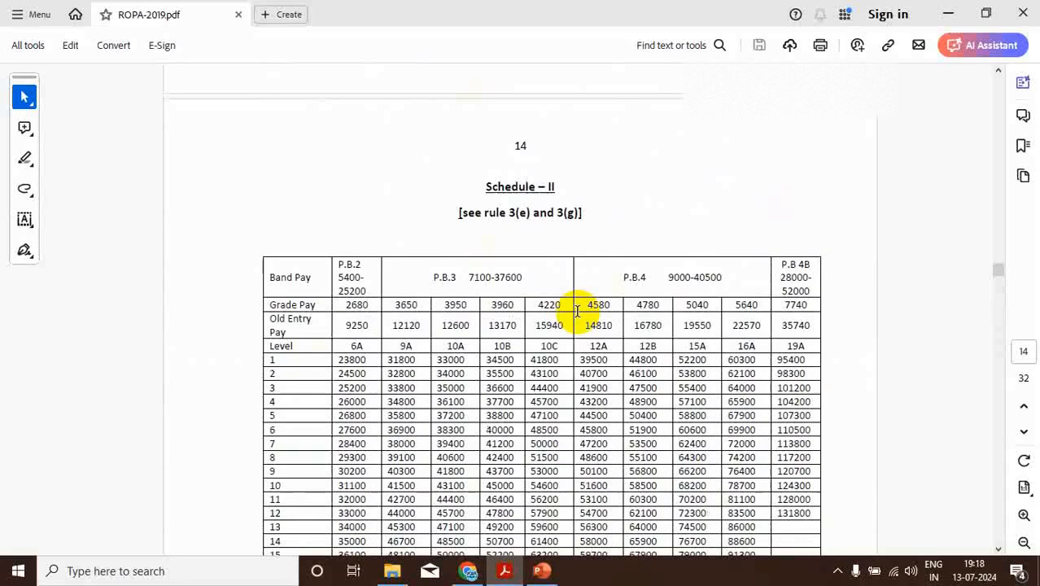
pyautogui.scroll(3, 577, 316)
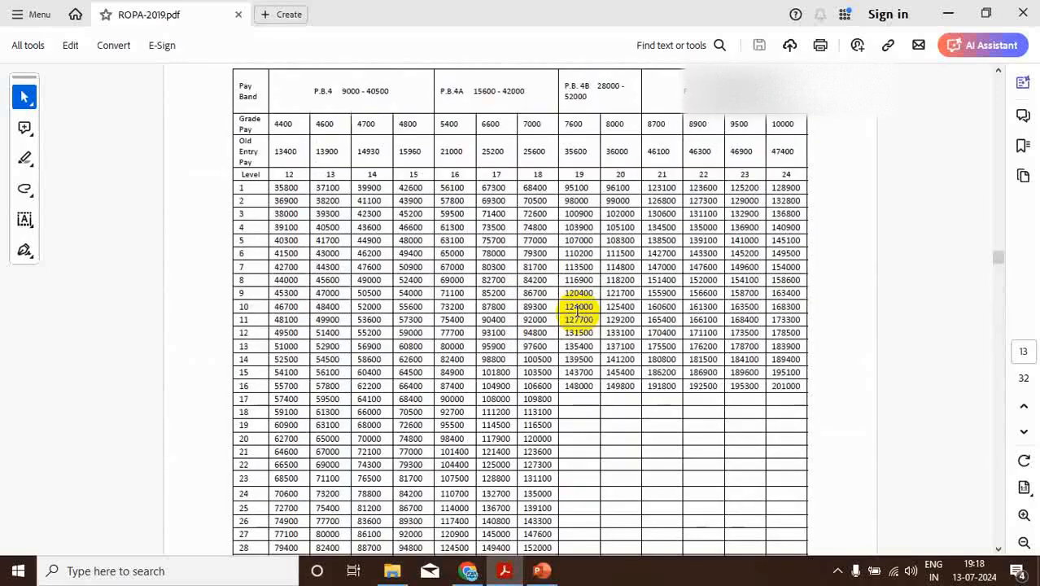
pyautogui.scroll(15, 577, 310)
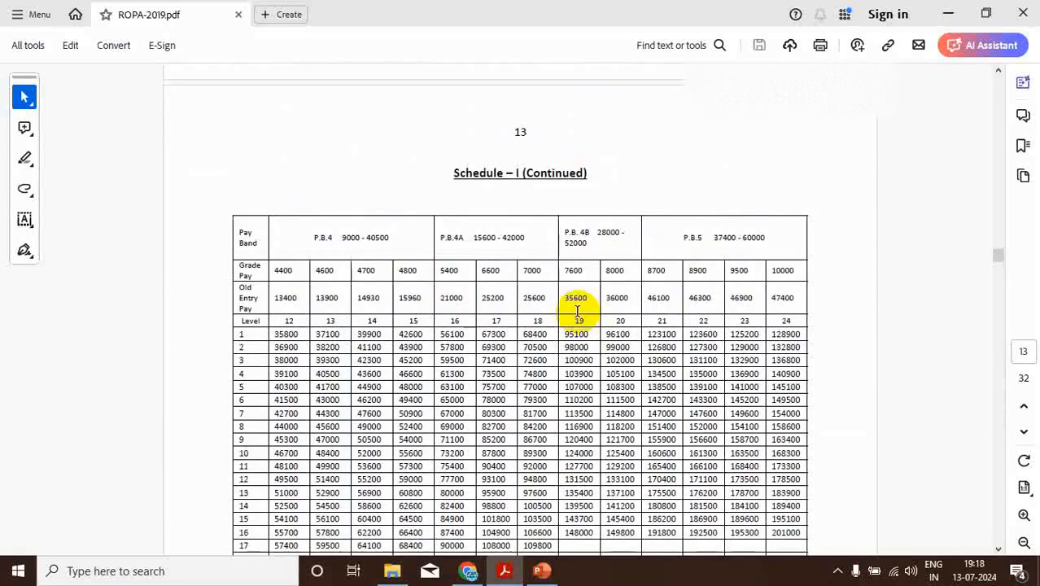
pyautogui.scroll(3, 573, 310)
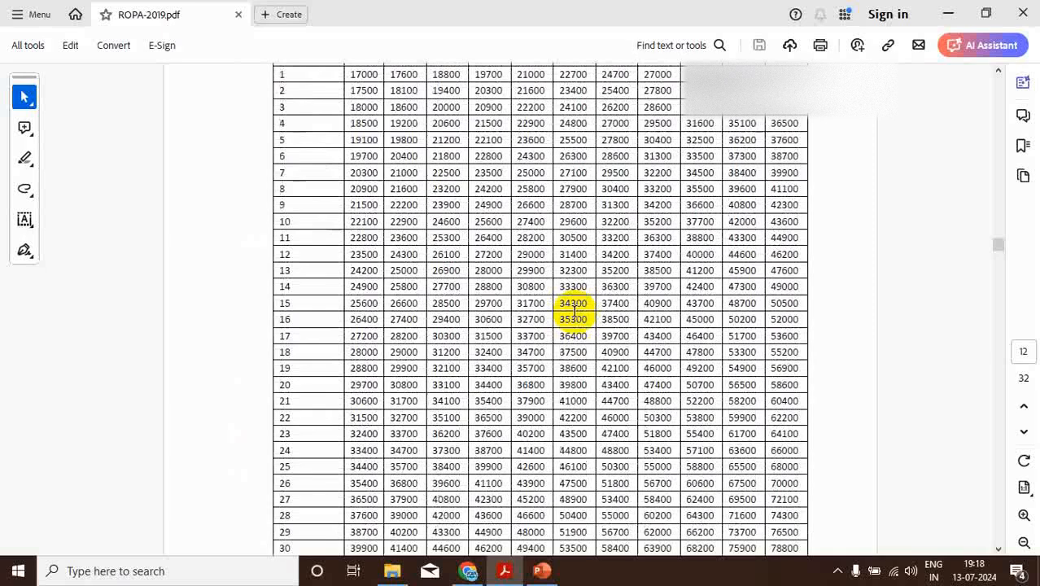
pyautogui.scroll(2, 573, 311)
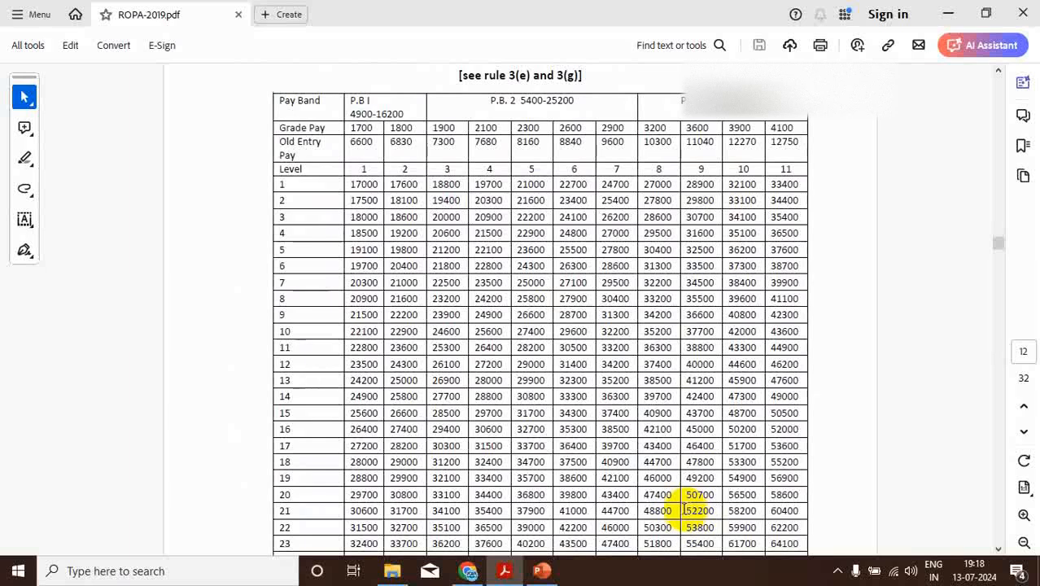
# Compare the employee's and spouse's June and July 2024 basic pay on PowerPoint slide 1 with the ROPA-2019 pay matrix in Acrobat
pyautogui.moveTo(541, 569)
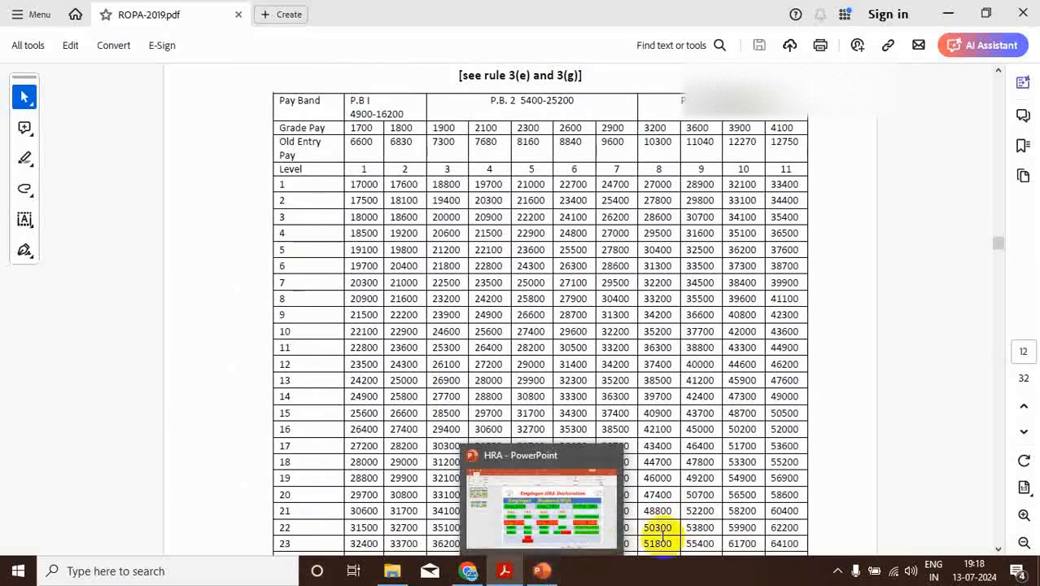
pyautogui.click(543, 571)
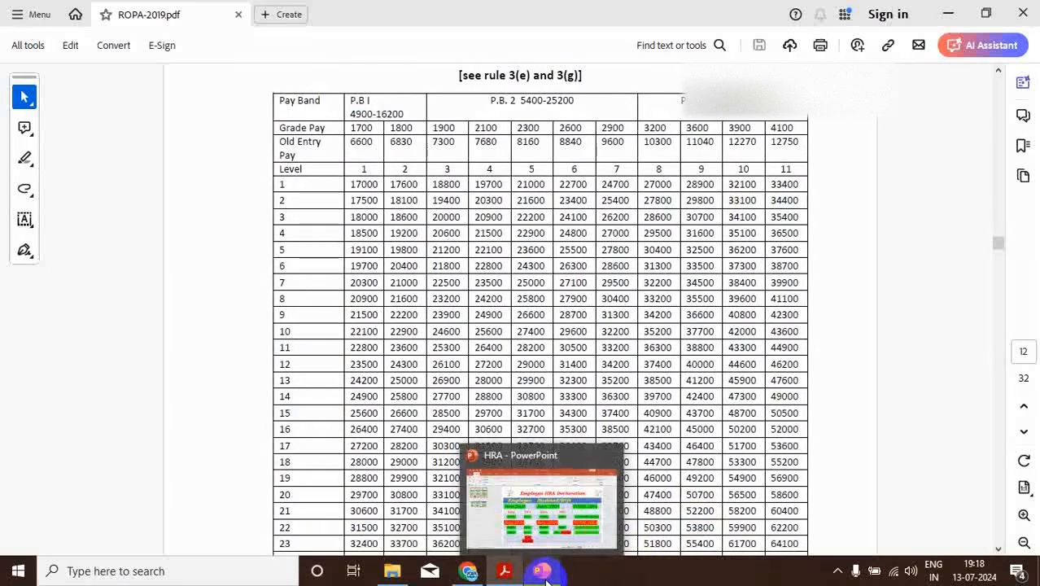
pyautogui.moveTo(277, 334); pyautogui.dragTo(323, 333)
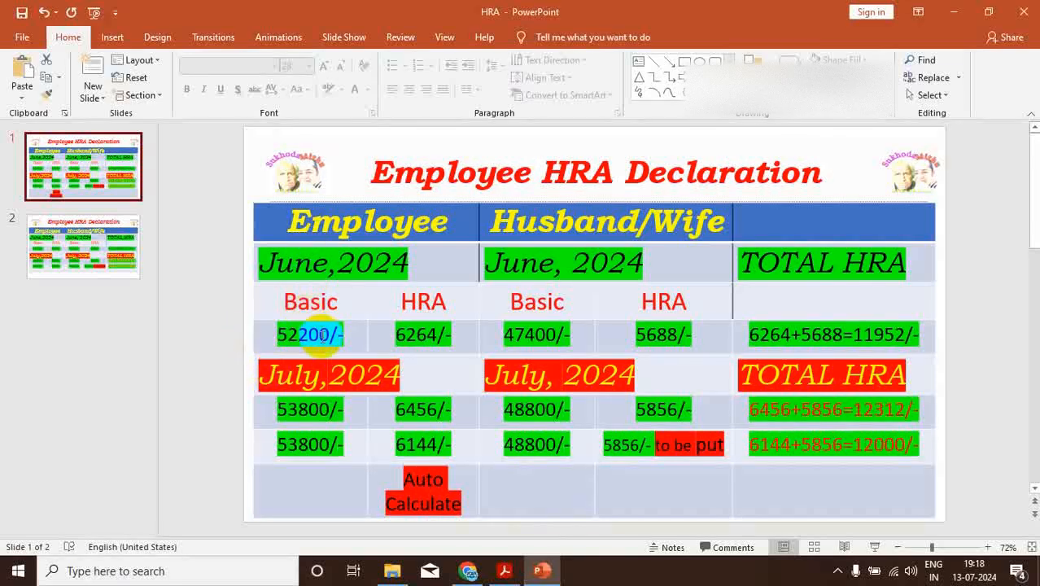
pyautogui.moveTo(308, 410); pyautogui.dragTo(277, 409)
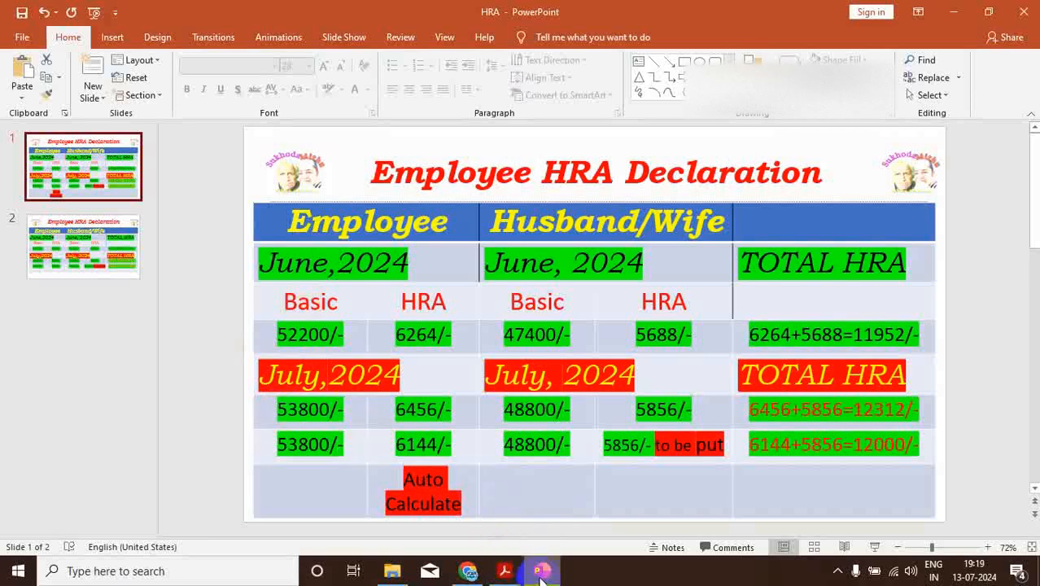
pyautogui.click(504, 570)
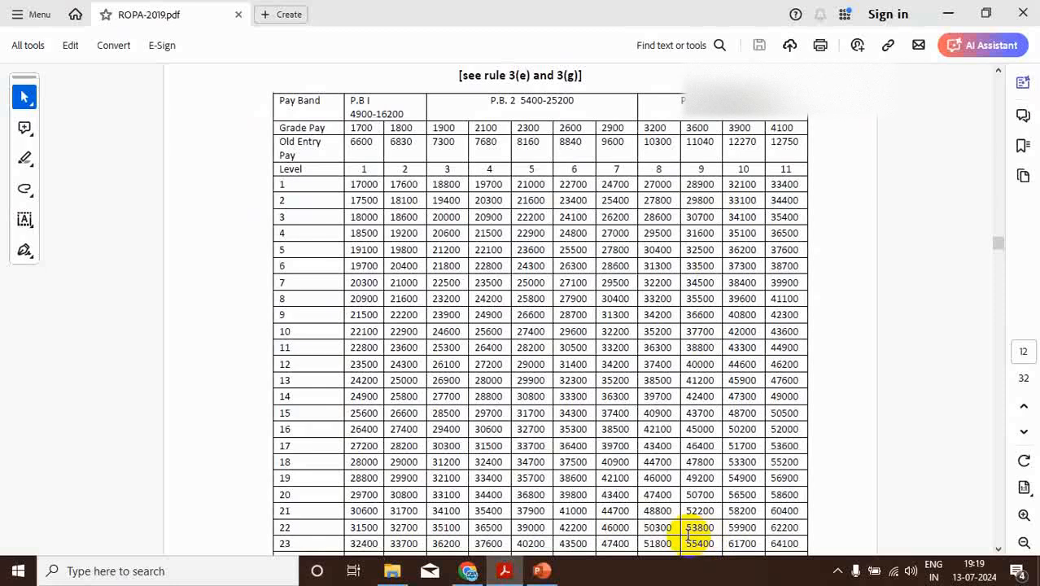
pyautogui.click(541, 570)
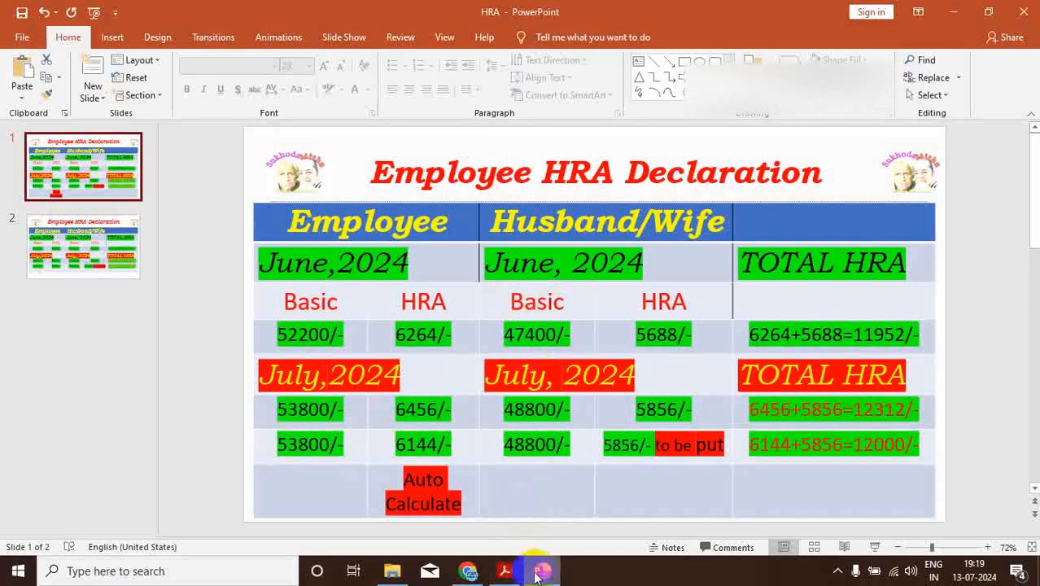
pyautogui.click(504, 570)
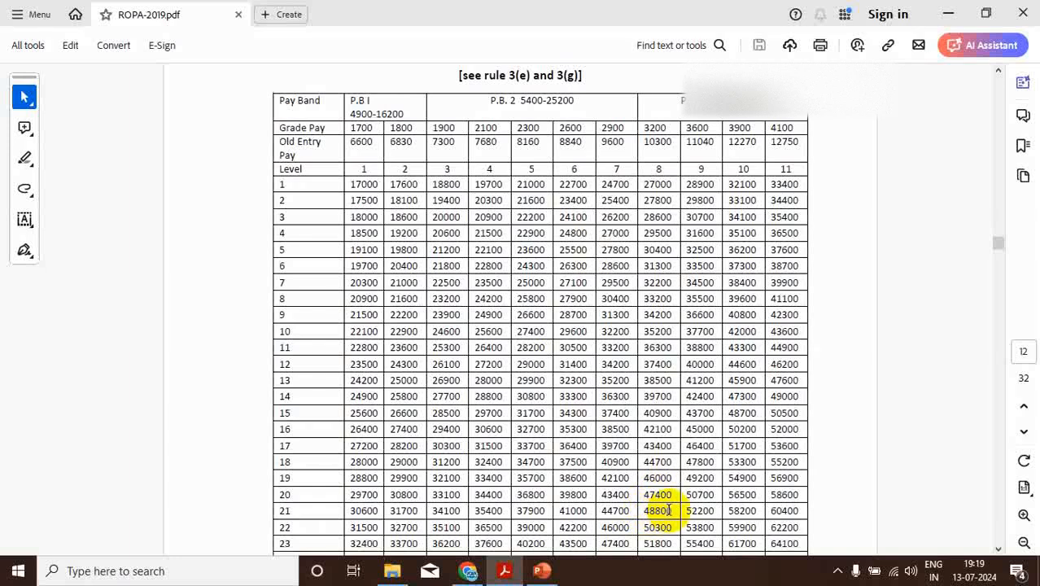
pyautogui.click(541, 571)
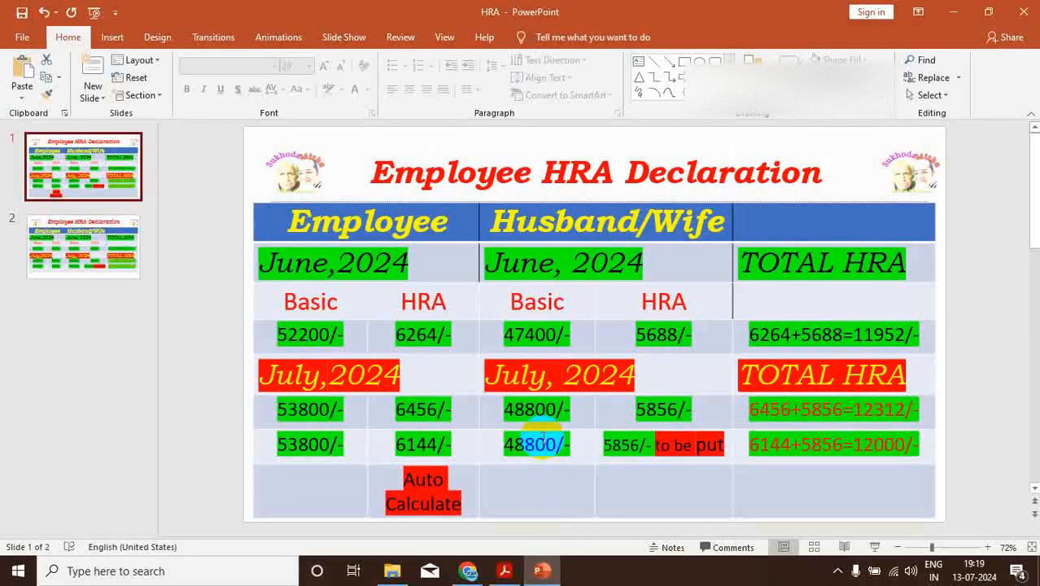
pyautogui.moveTo(566, 409); pyautogui.dragTo(529, 410)
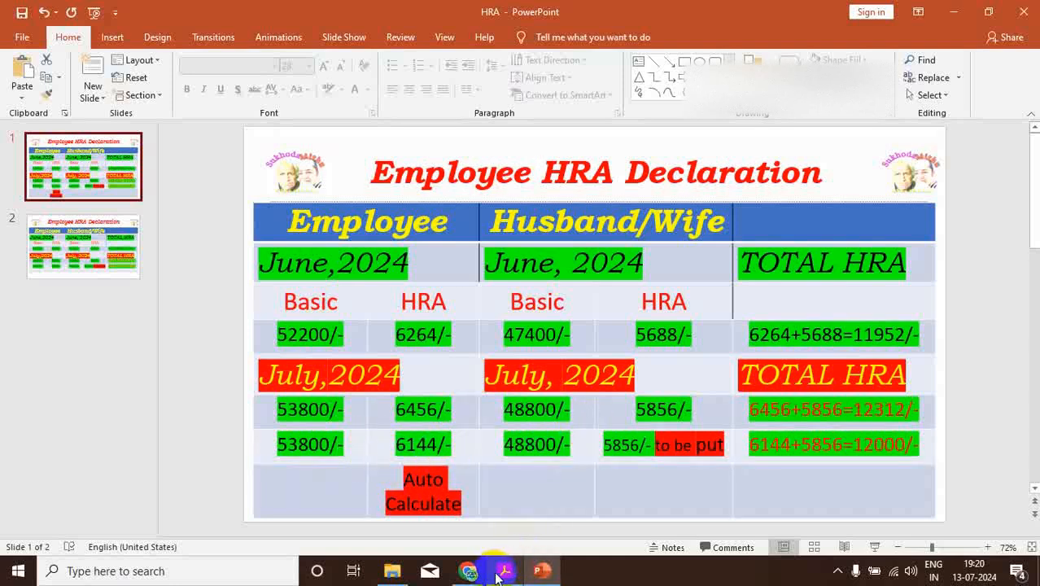
# Switch to the Employee HRA Declaration in Chrome and set the spouse's present monthly pay to 48800 and monthly HRA drawn to 5856
pyautogui.click(469, 570)
pyautogui.click(522, 398)
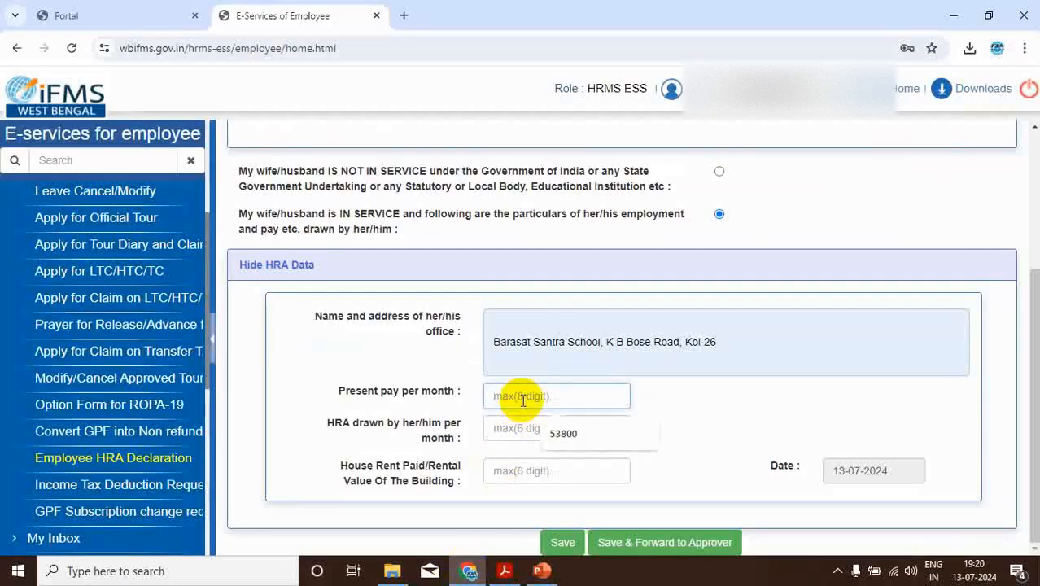
pyautogui.write('48800')
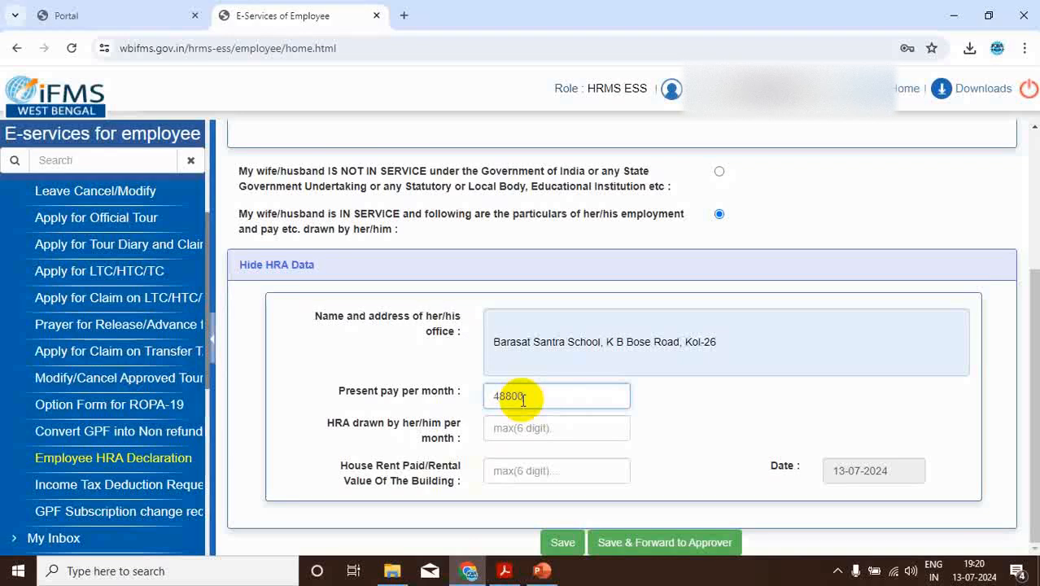
pyautogui.click(525, 428)
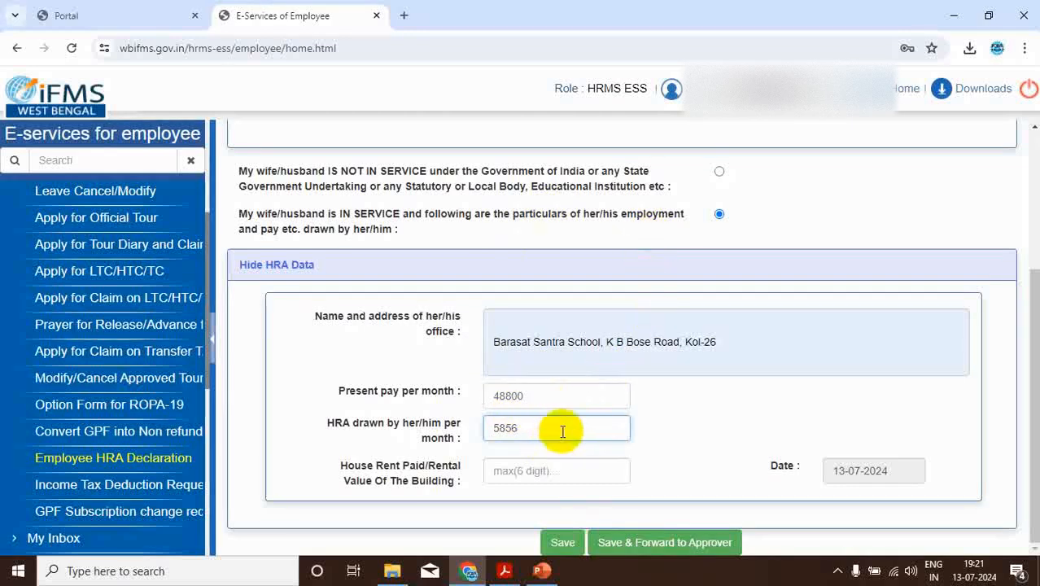
# Switch to the HRA presentation in PowerPoint and examine the employee's and spouse's July 2024 basic pay and HRA on slide 2
pyautogui.click(539, 573)
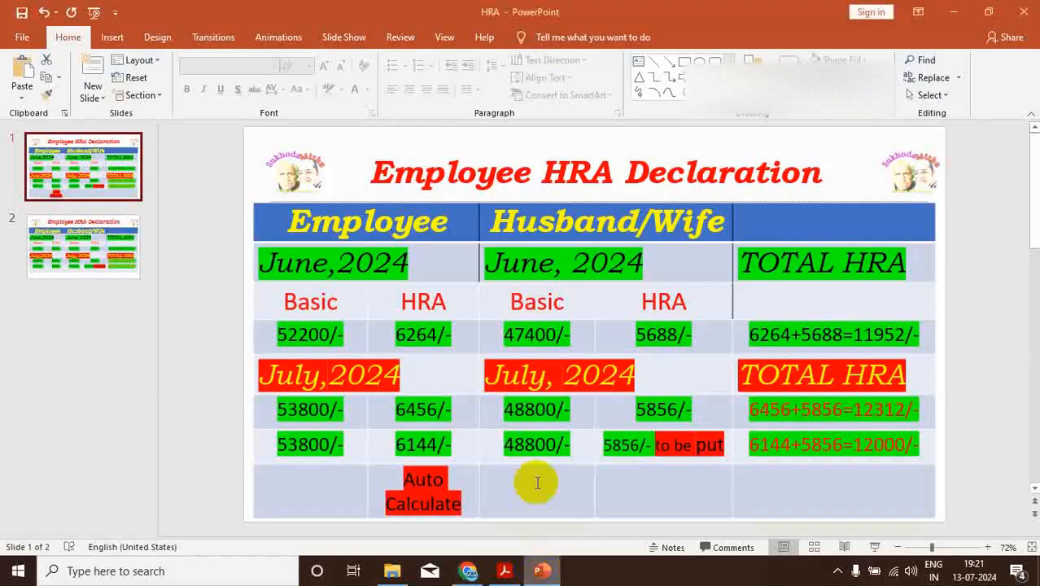
pyautogui.click(75, 243)
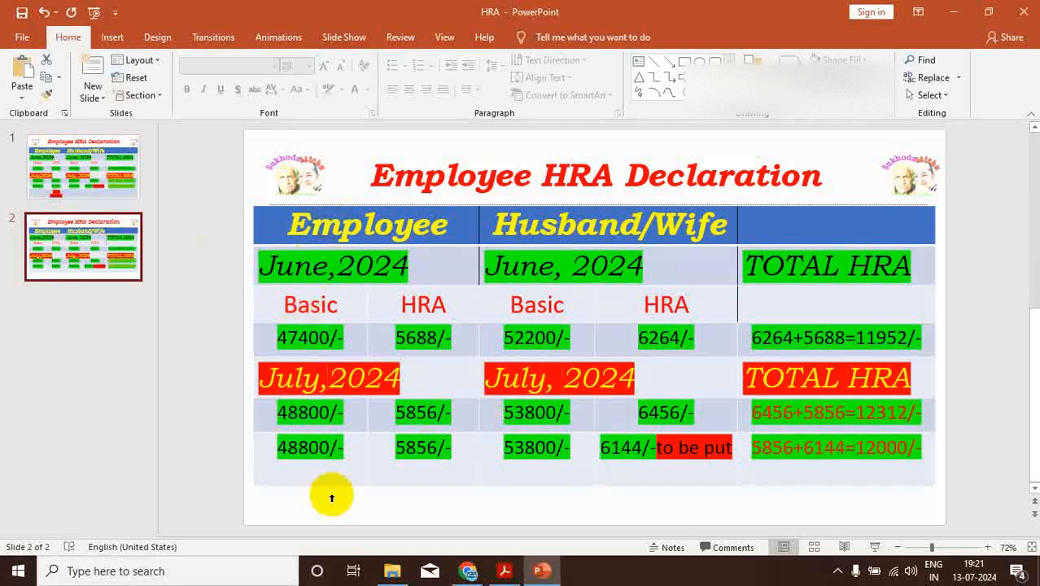
pyautogui.moveTo(345, 450); pyautogui.dragTo(326, 465)
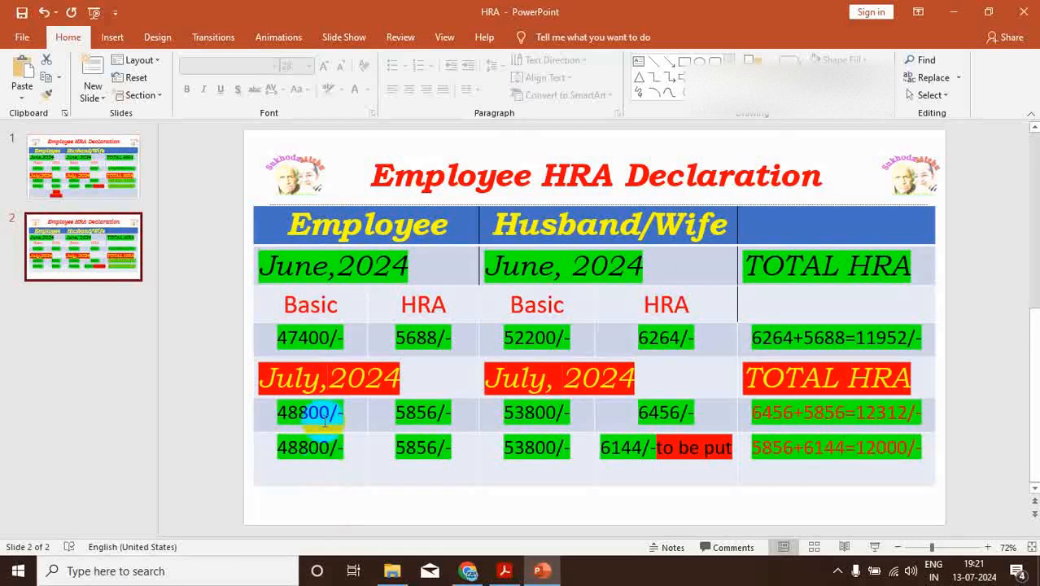
pyautogui.moveTo(273, 416); pyautogui.dragTo(337, 413)
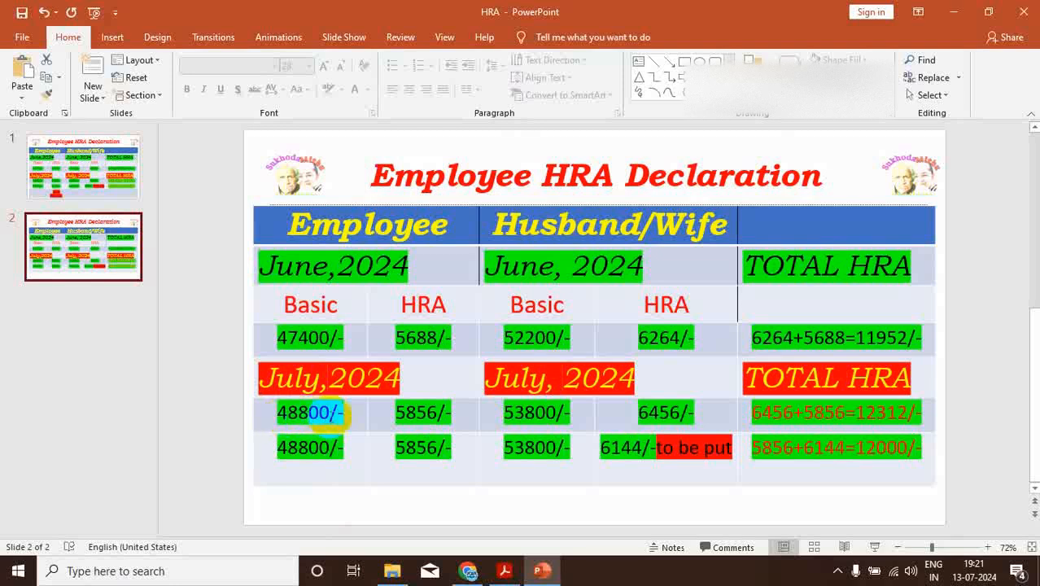
pyautogui.moveTo(417, 415); pyautogui.dragTo(452, 411)
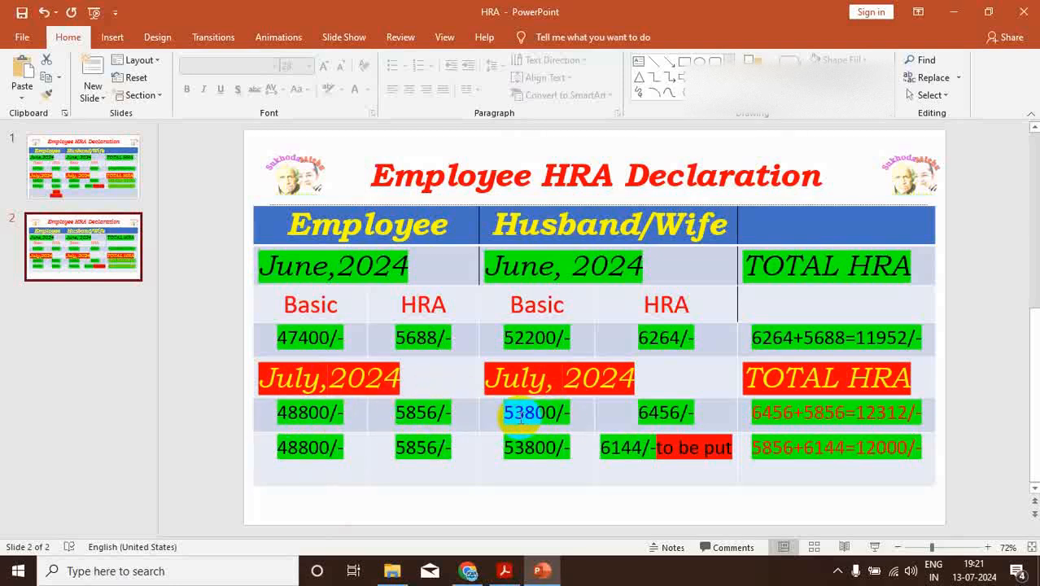
pyautogui.moveTo(611, 417); pyautogui.dragTo(642, 415)
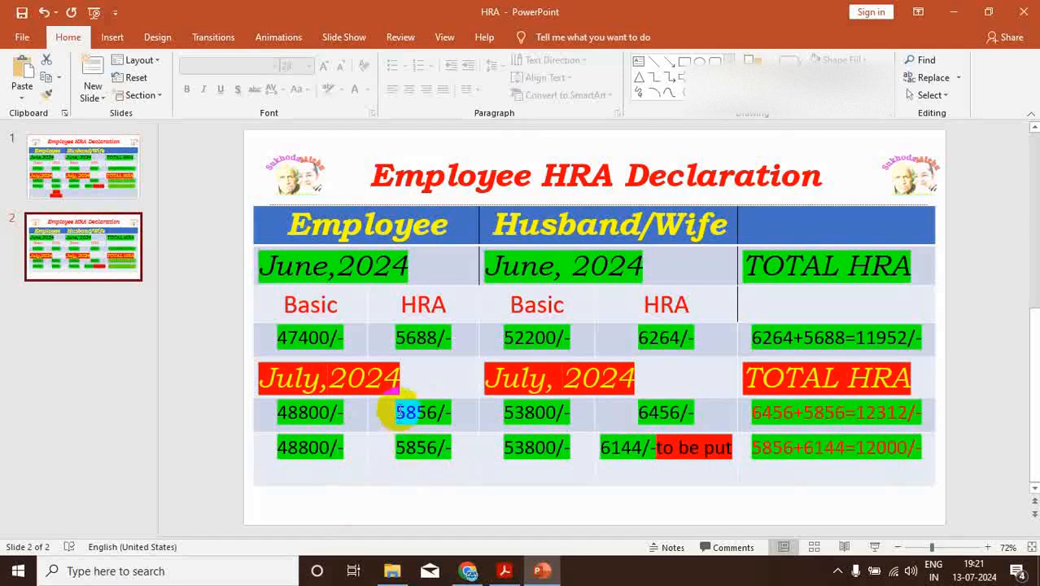
pyautogui.moveTo(664, 413); pyautogui.dragTo(633, 415)
# Examine the adjusted July 2024 HRA split in slide 2's last figures row and check it against the spouse's HRA entry in the Chrome form
pyautogui.doubleClick(412, 456)
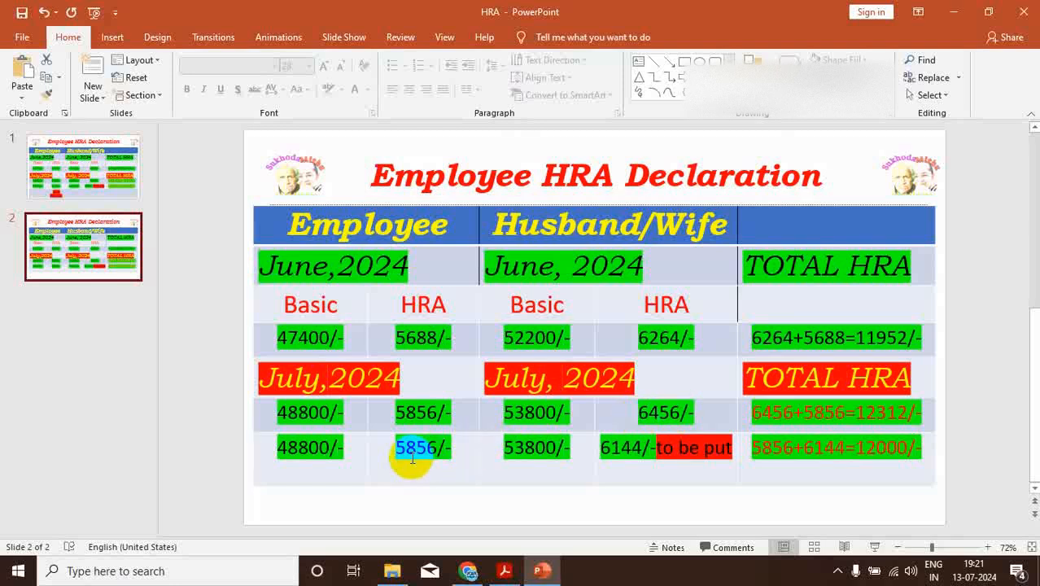
pyautogui.click(799, 439)
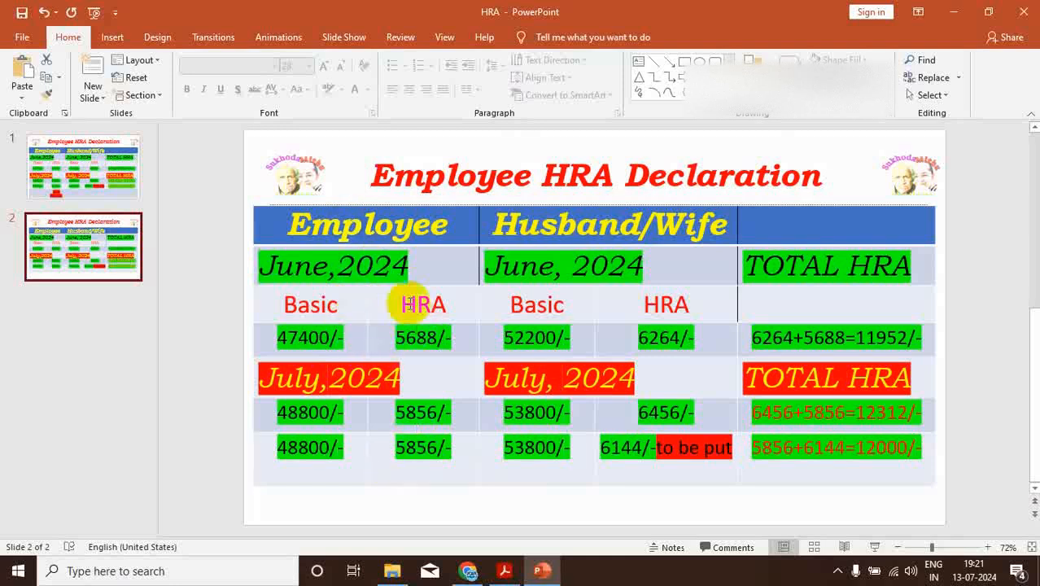
pyautogui.doubleClick(410, 462)
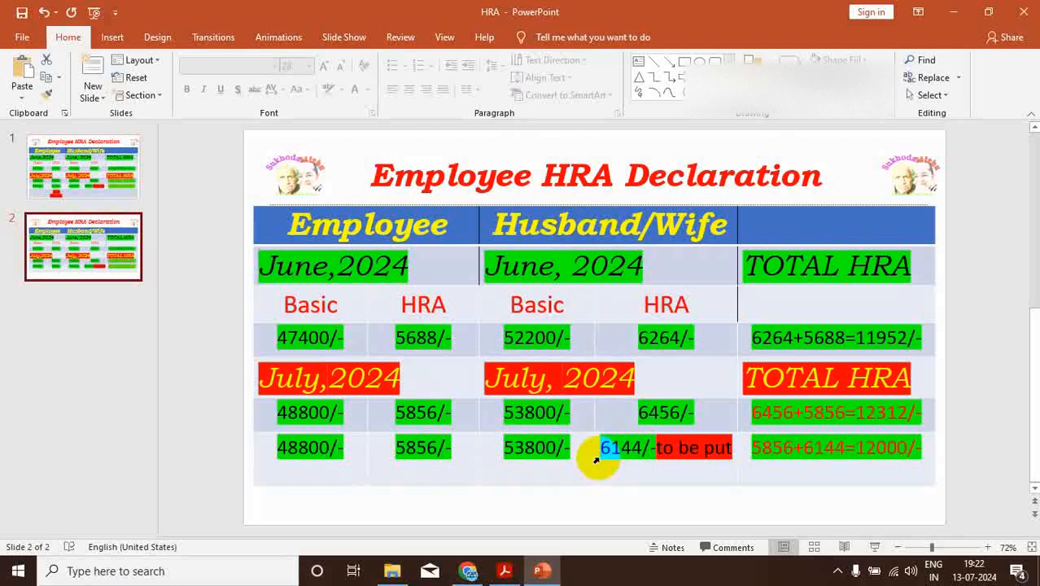
pyautogui.click(470, 570)
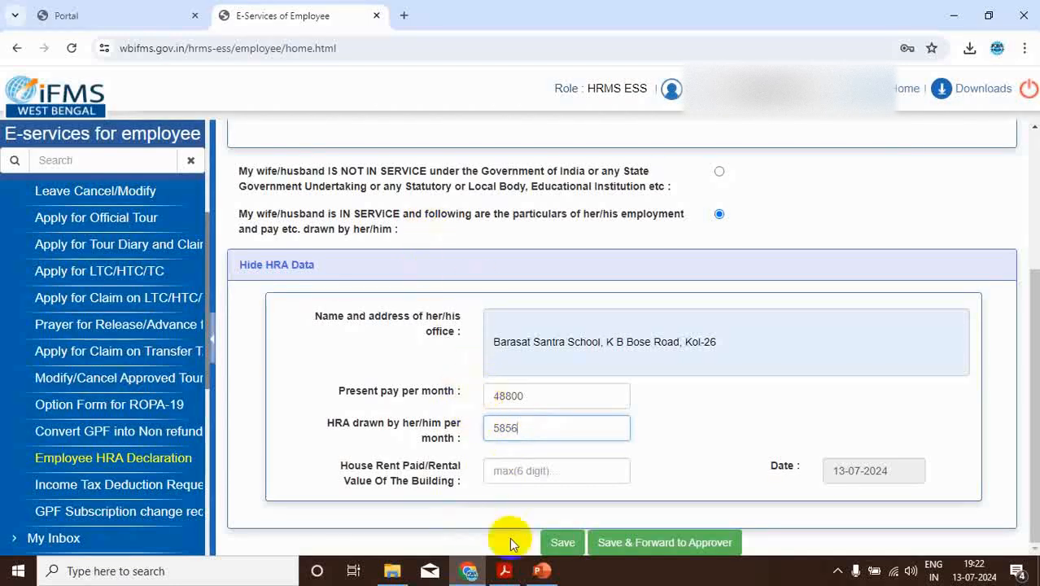
pyautogui.click(541, 570)
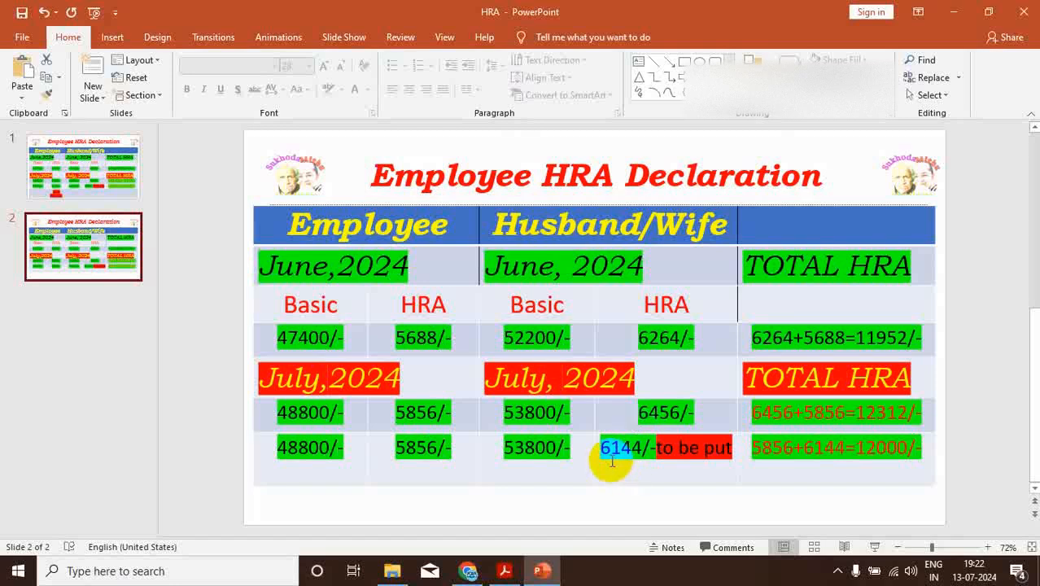
# Compare the spouse's July 2024 basic pay and full HRA with the adjusted HRA split in slide 2's last two rows
pyautogui.moveTo(658, 412); pyautogui.dragTo(635, 415)
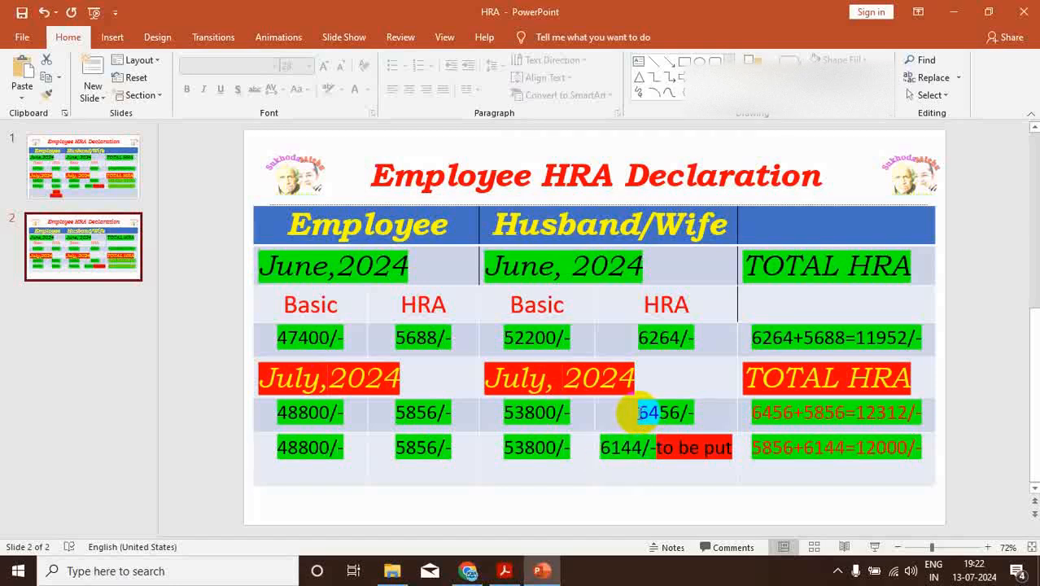
pyautogui.doubleClick(626, 445)
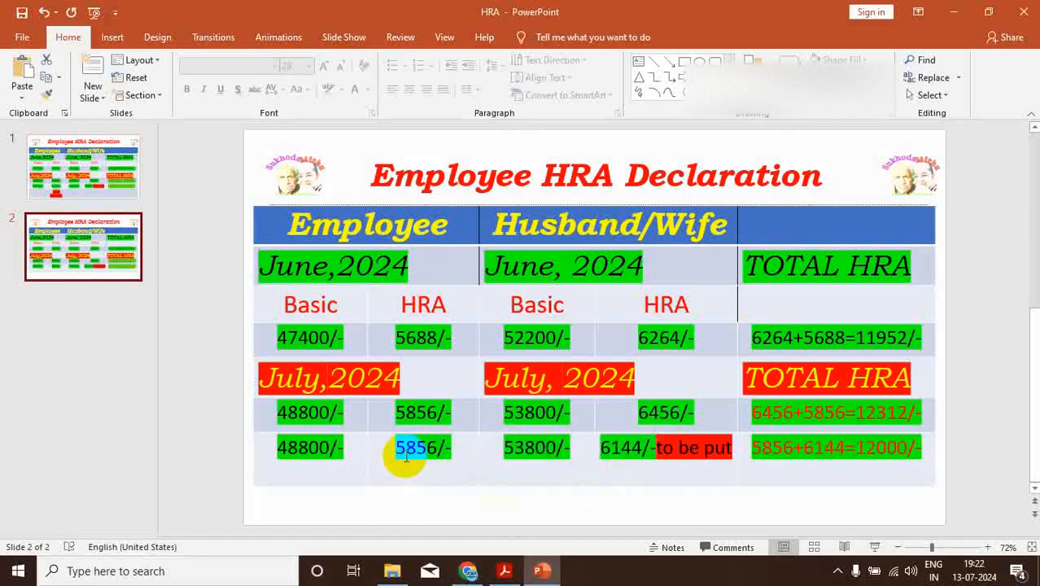
pyautogui.moveTo(606, 447); pyautogui.dragTo(615, 448)
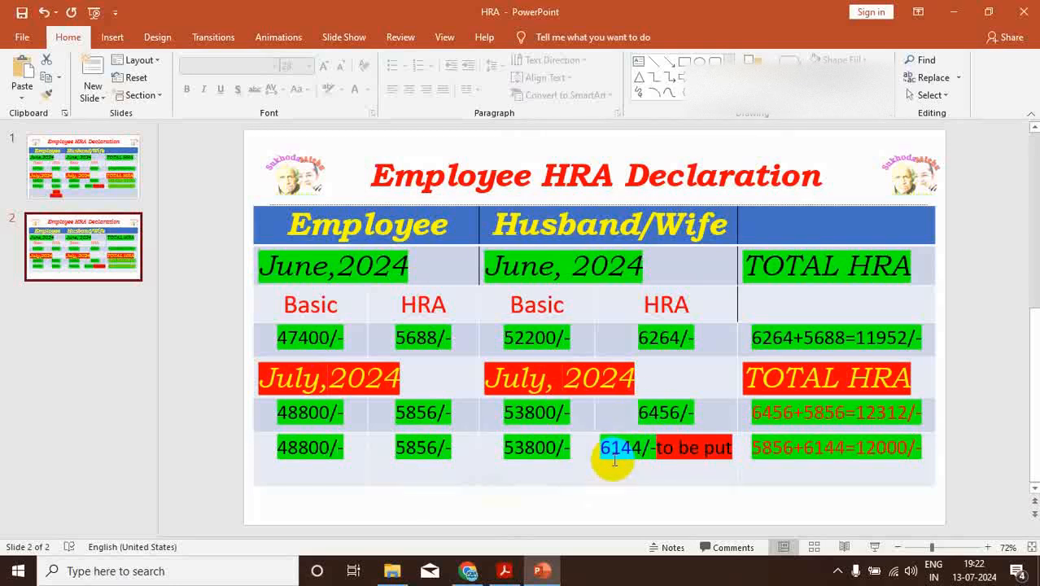
pyautogui.moveTo(609, 448); pyautogui.dragTo(634, 449)
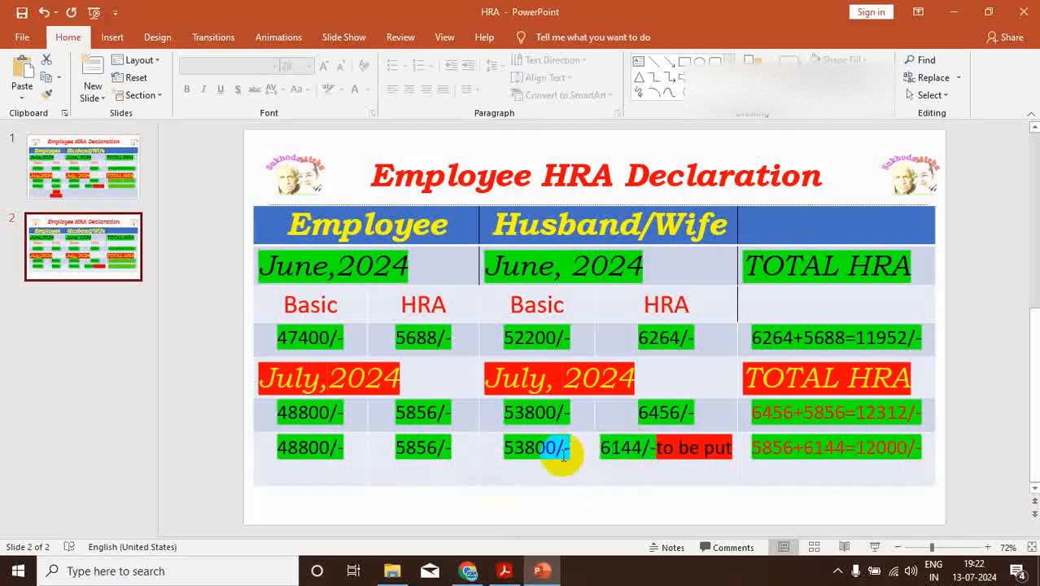
pyautogui.moveTo(523, 447); pyautogui.dragTo(506, 447)
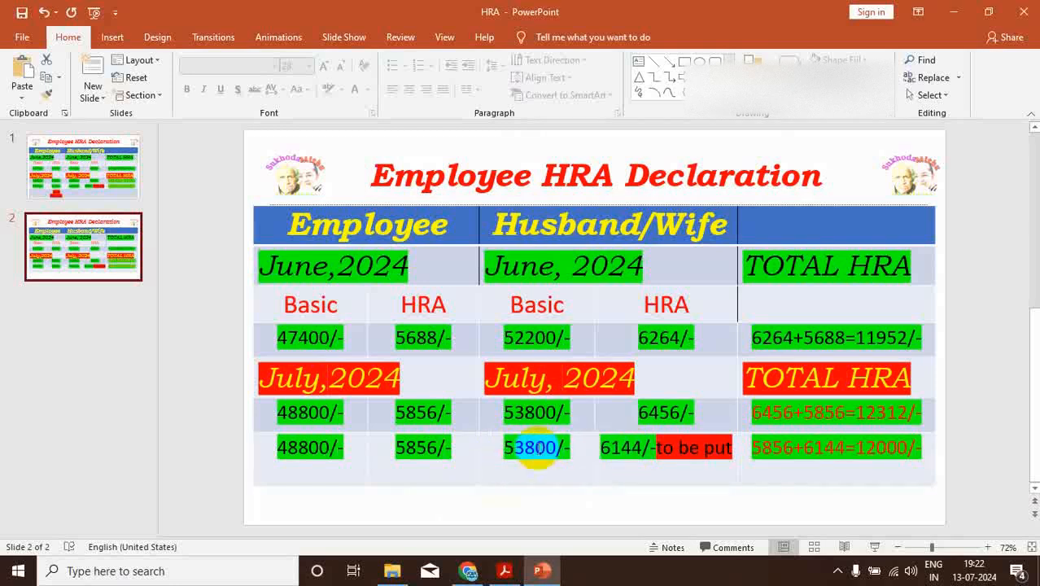
# Switch to the Employee HRA Declaration in Chrome and set the spouse's present monthly pay to 35800 and monthly HRA drawn to 6144
pyautogui.click(468, 570)
pyautogui.click(539, 395)
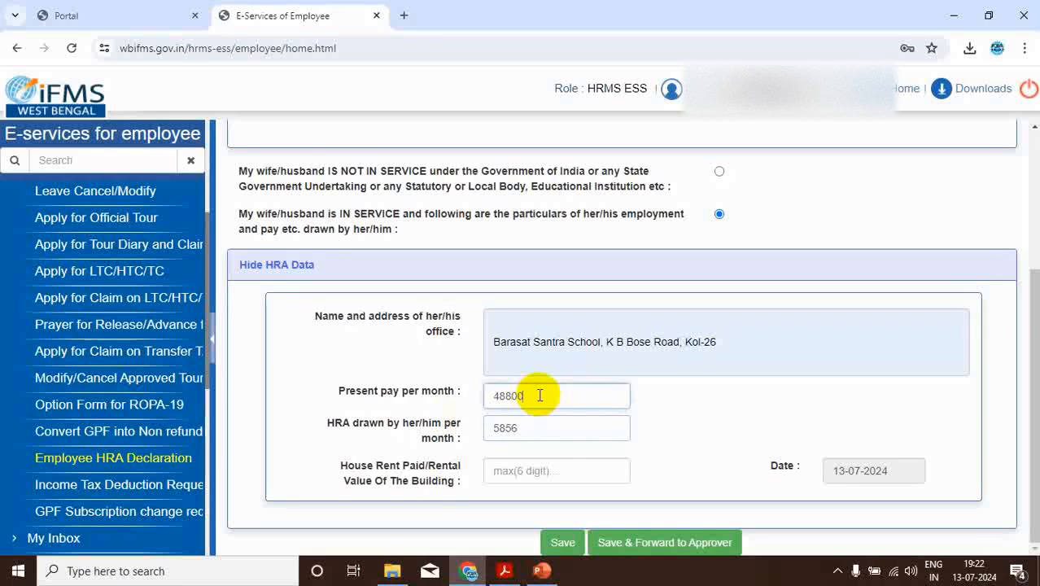
pyautogui.press('BackSpace')
pyautogui.press('BackSpace')
pyautogui.press('BackSpace')
pyautogui.press('BackSpace')
pyautogui.press('BackSpace')
pyautogui.write('3')
pyautogui.click(520, 432)
pyautogui.press('BackSpace')
pyautogui.press('BackSpace')
pyautogui.press('BackSpace')
pyautogui.press('BackSpace')
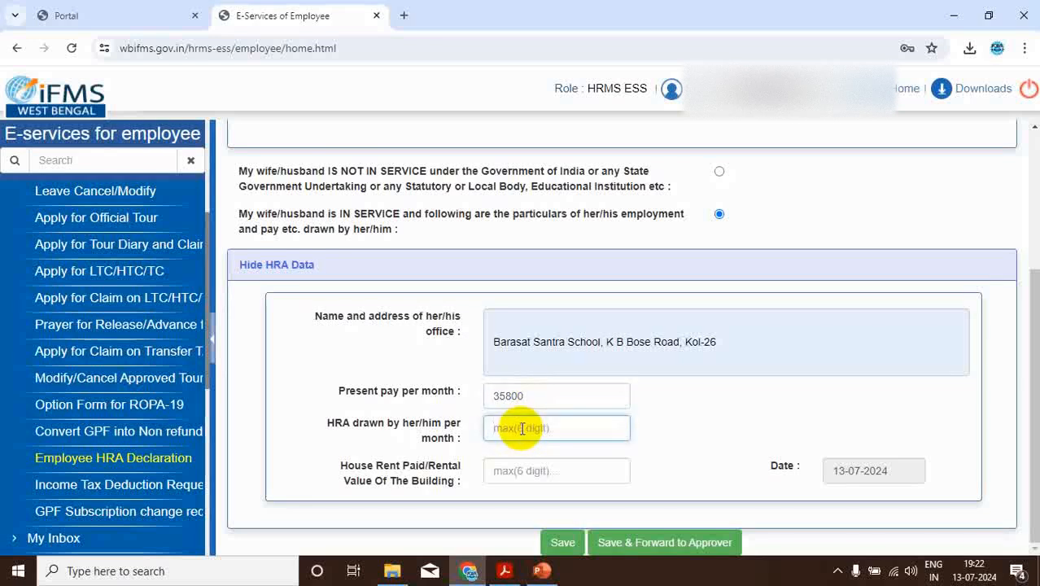
pyautogui.write('6')
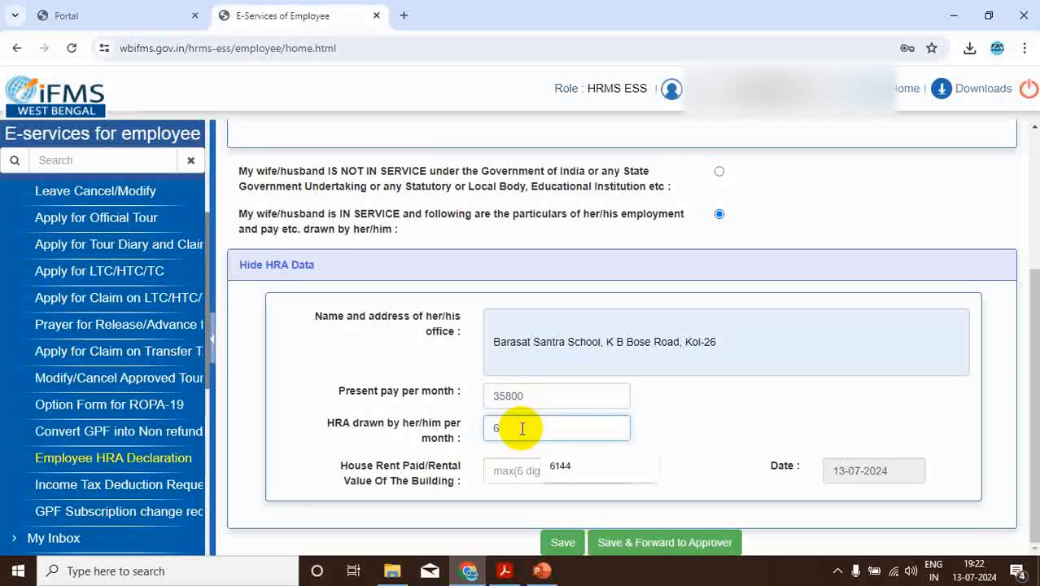
pyautogui.write('144')
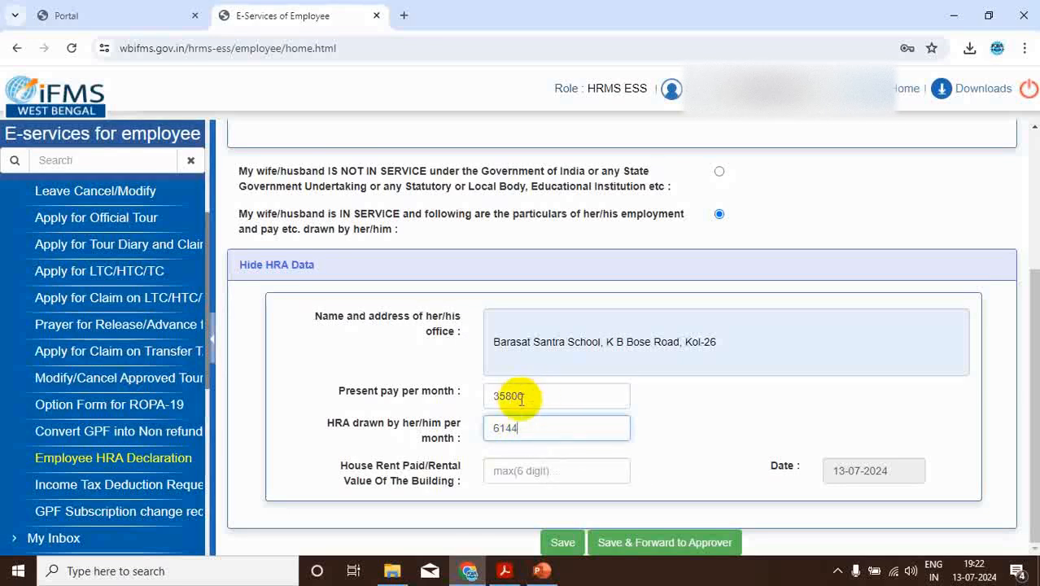
# Correct the spouse's present pay per month to 53800
pyautogui.click(507, 396)
pyautogui.press('BackSpace')
pyautogui.press('BackSpace')
pyautogui.write('53')
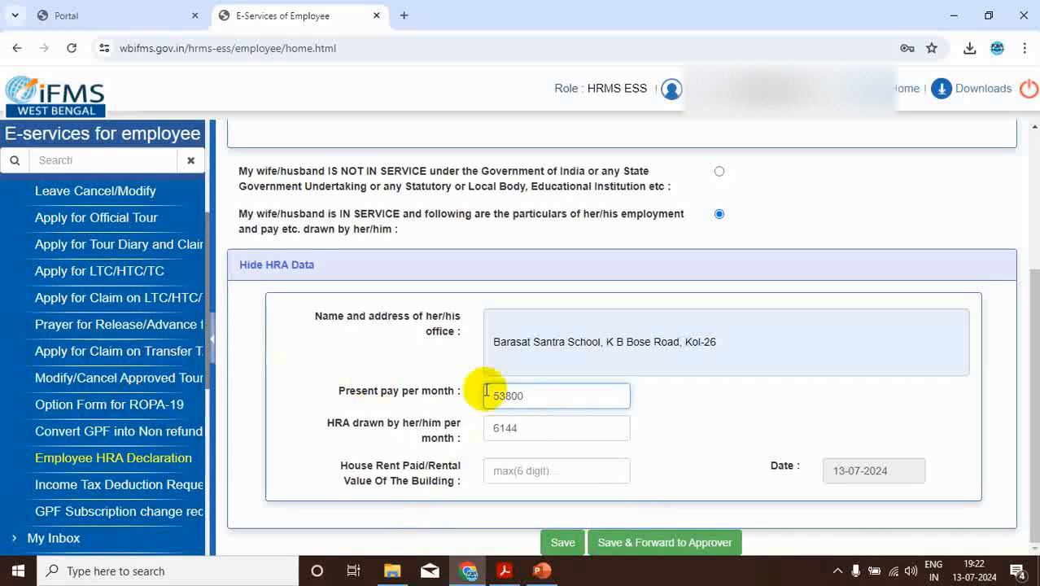
# Check the employee's adjusted July HRA on the PowerPoint slide, and set the spouse's monthly HRA drawn in the Chrome form to 6400
pyautogui.click(541, 571)
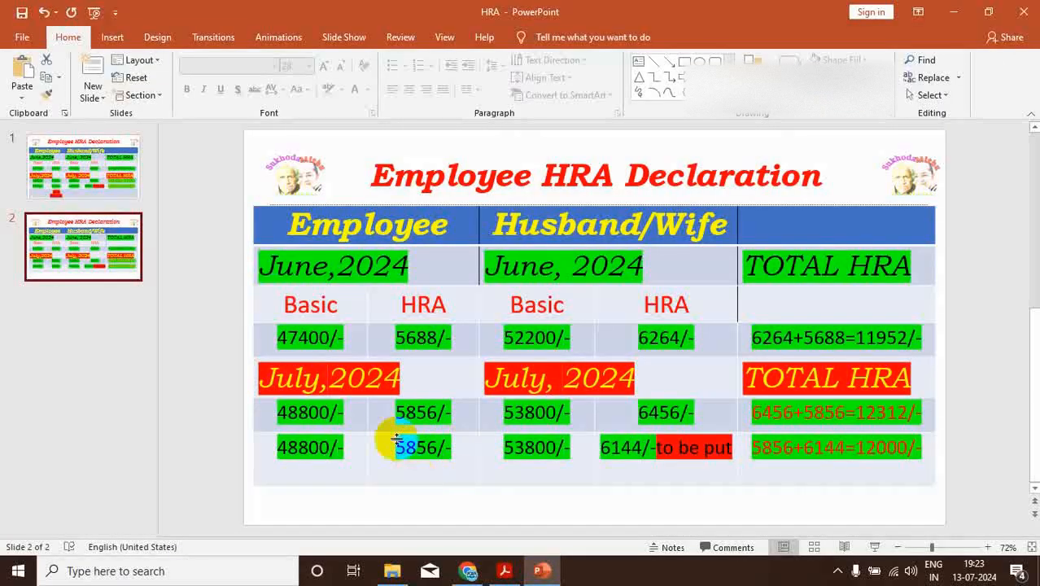
pyautogui.moveTo(396, 439); pyautogui.dragTo(431, 461)
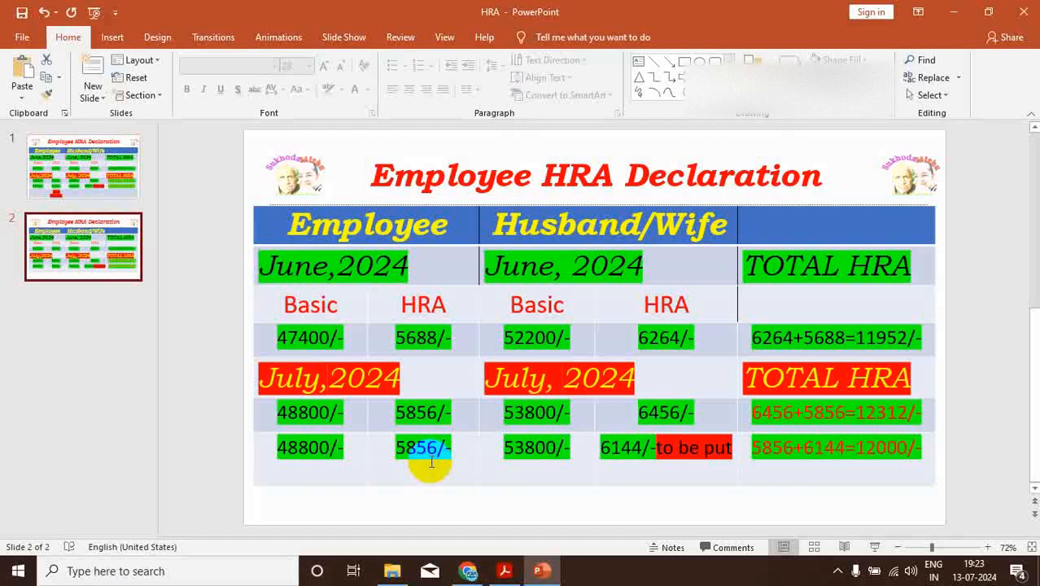
pyautogui.click(468, 572)
pyautogui.click(533, 427)
pyautogui.press('BackSpace')
pyautogui.press('BackSpace')
pyautogui.write('400')
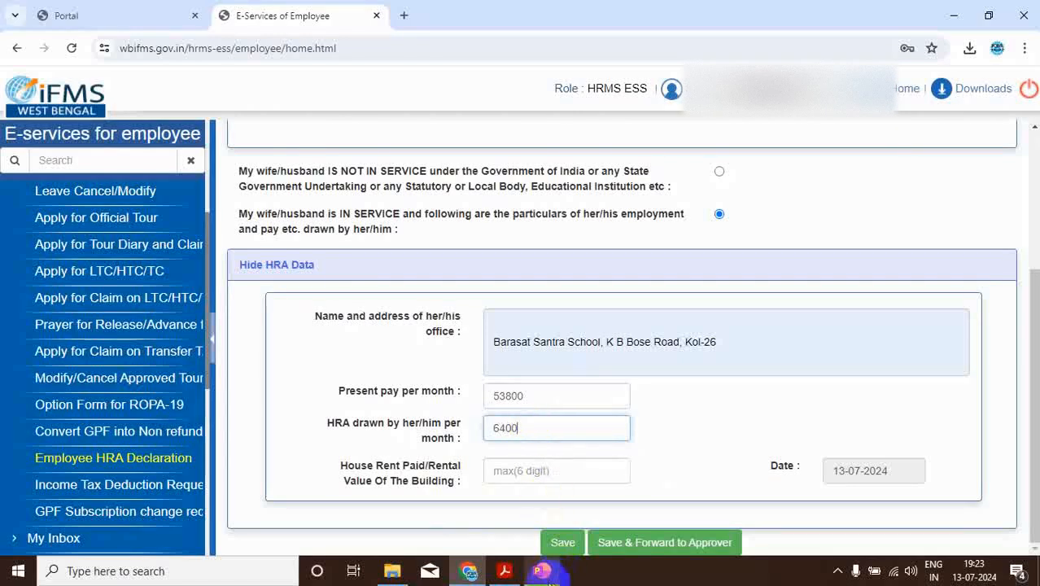
# Check the July 2024 HRA figures on the PowerPoint slide against the spouse's pay and HRA entries in the Chrome form
pyautogui.click(541, 571)
pyautogui.moveTo(638, 414); pyautogui.dragTo(674, 413)
pyautogui.doubleClick(660, 422)
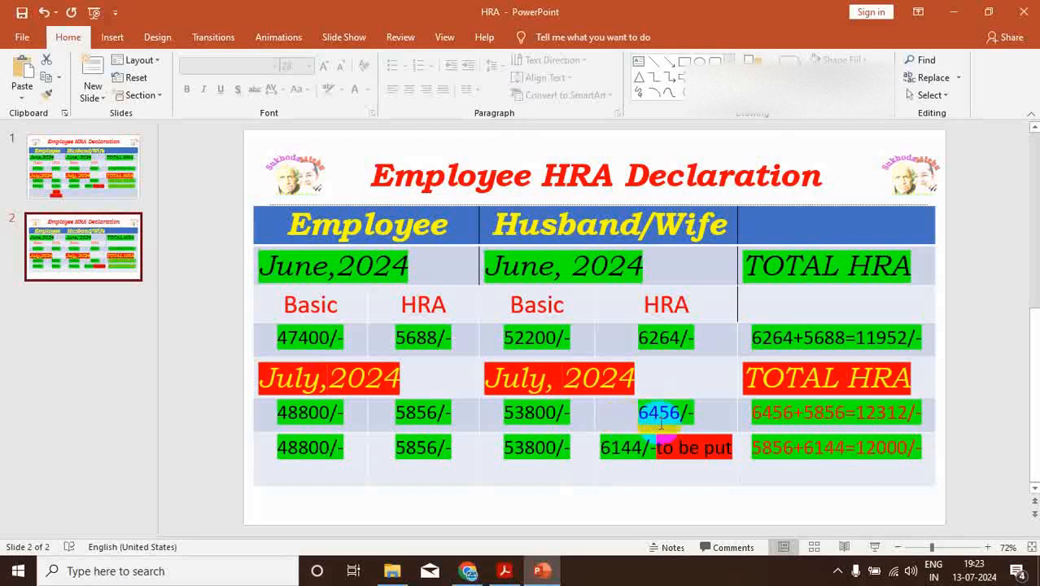
pyautogui.click(482, 575)
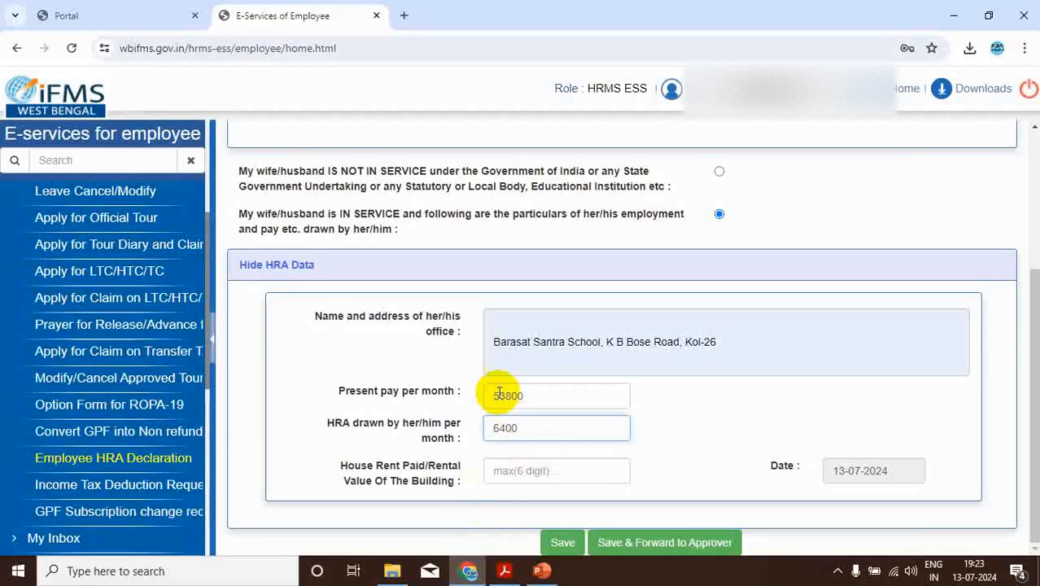
pyautogui.click(541, 570)
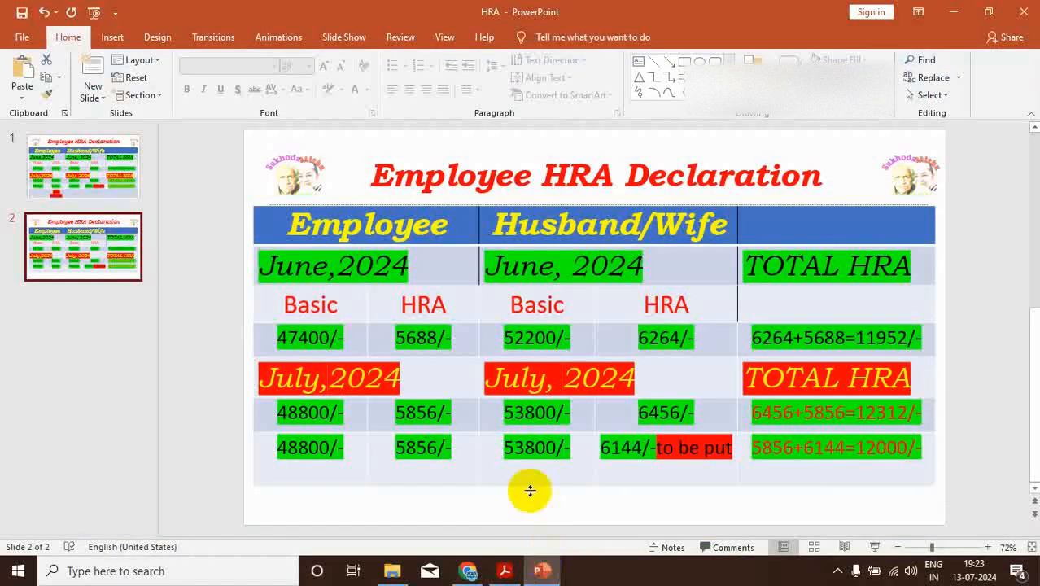
pyautogui.moveTo(383, 453); pyautogui.dragTo(444, 456)
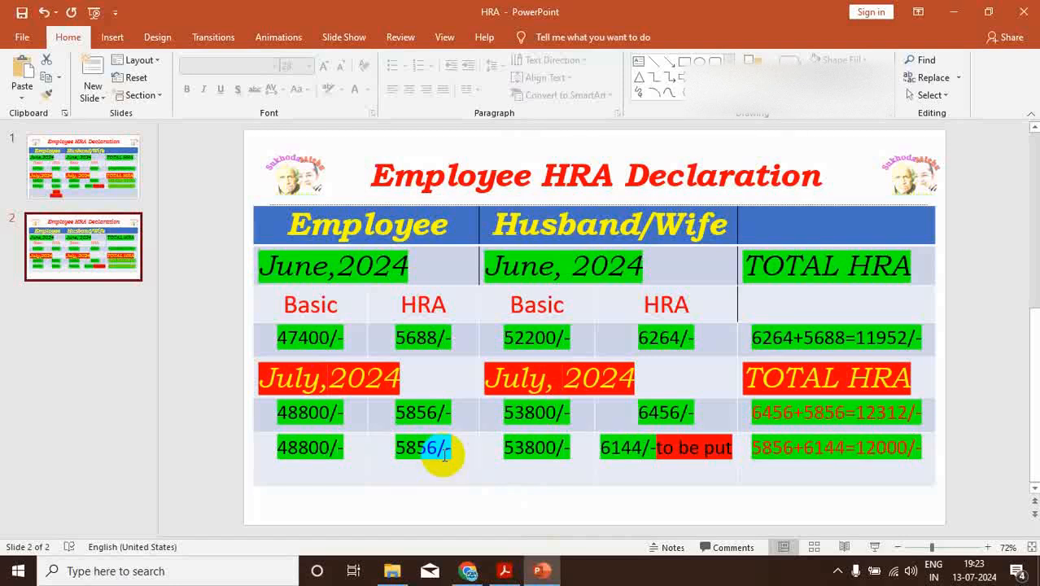
# Switch to the Chrome form, set the spouse's monthly HRA drawn to 6144, and save the declaration
pyautogui.click(469, 570)
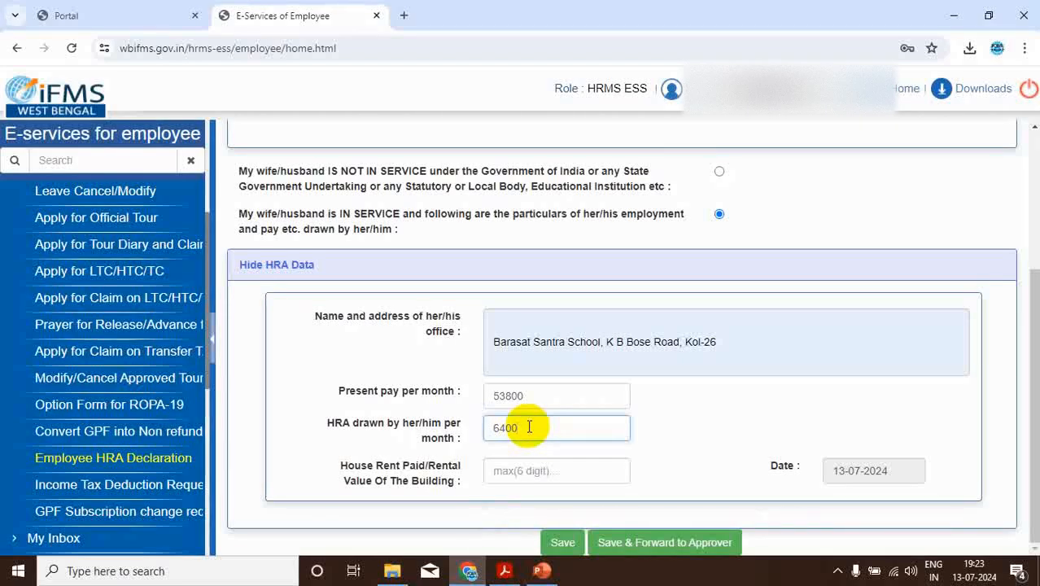
pyautogui.press('BackSpace')
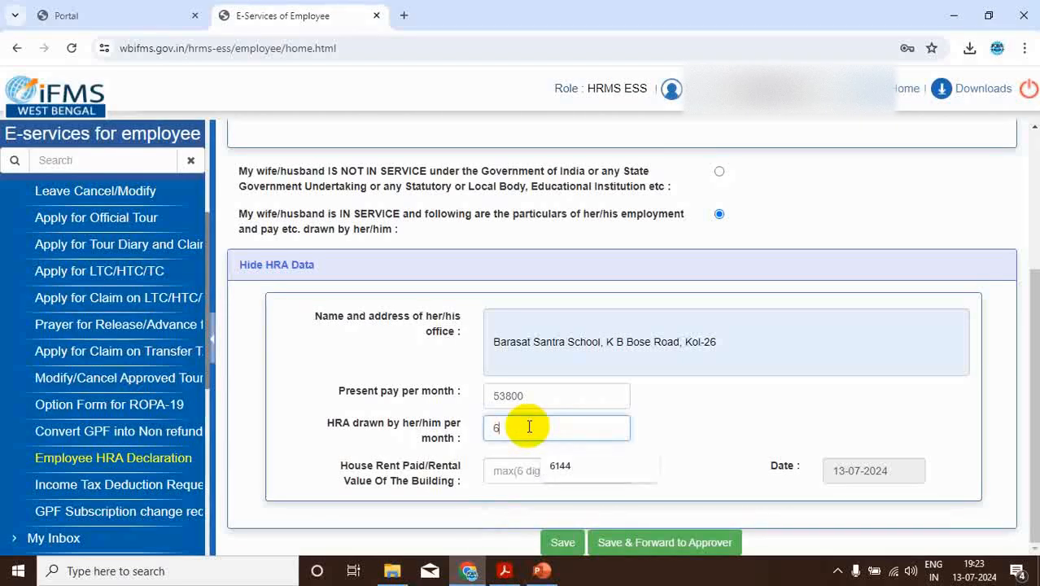
pyautogui.write('144')
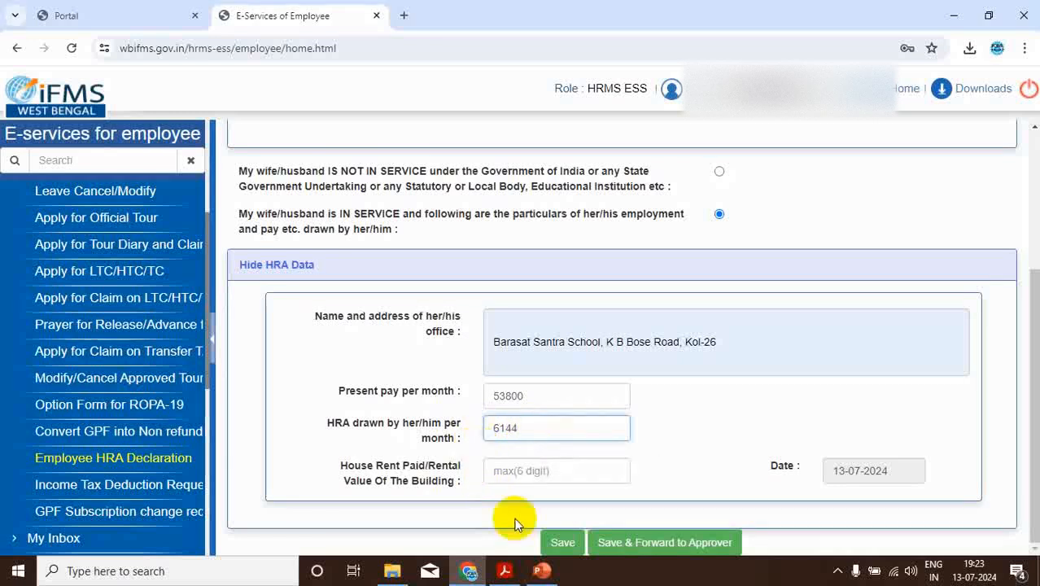
pyautogui.click(561, 542)
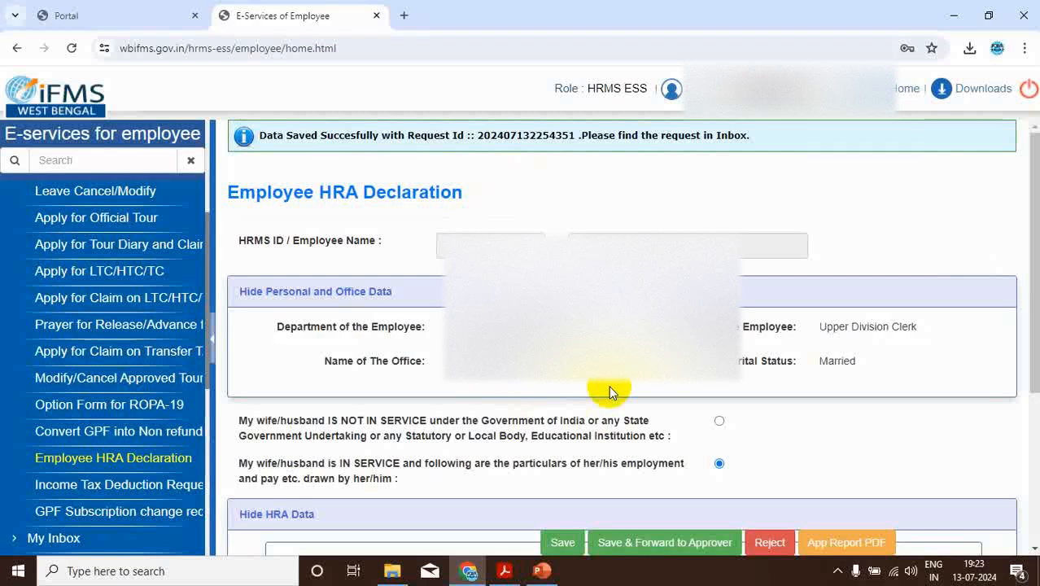
# Review the saved Employee HRA Declaration and reject the request
pyautogui.scroll(-3, 608, 385)
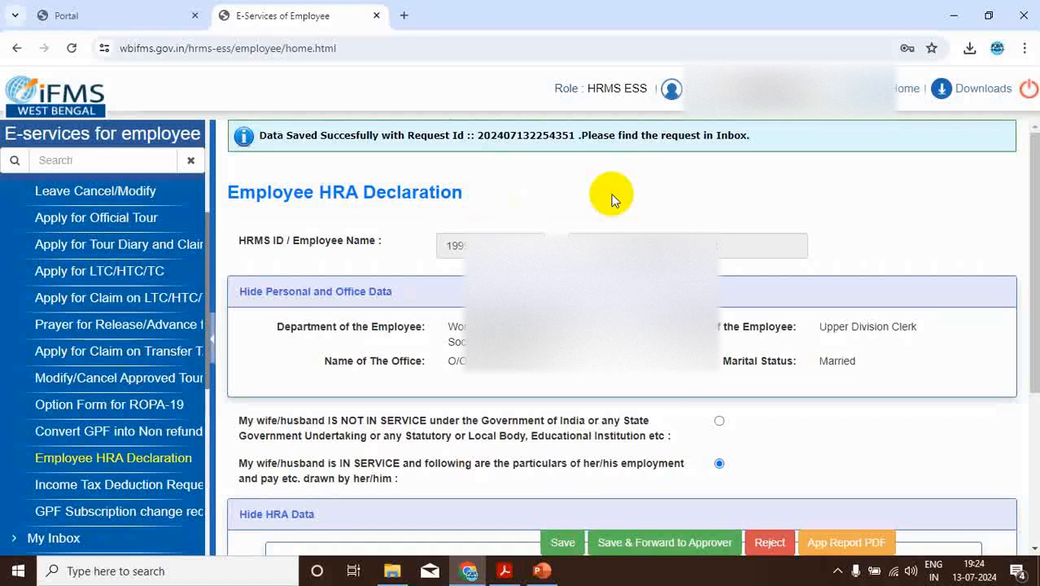
pyautogui.scroll(-1, 611, 200)
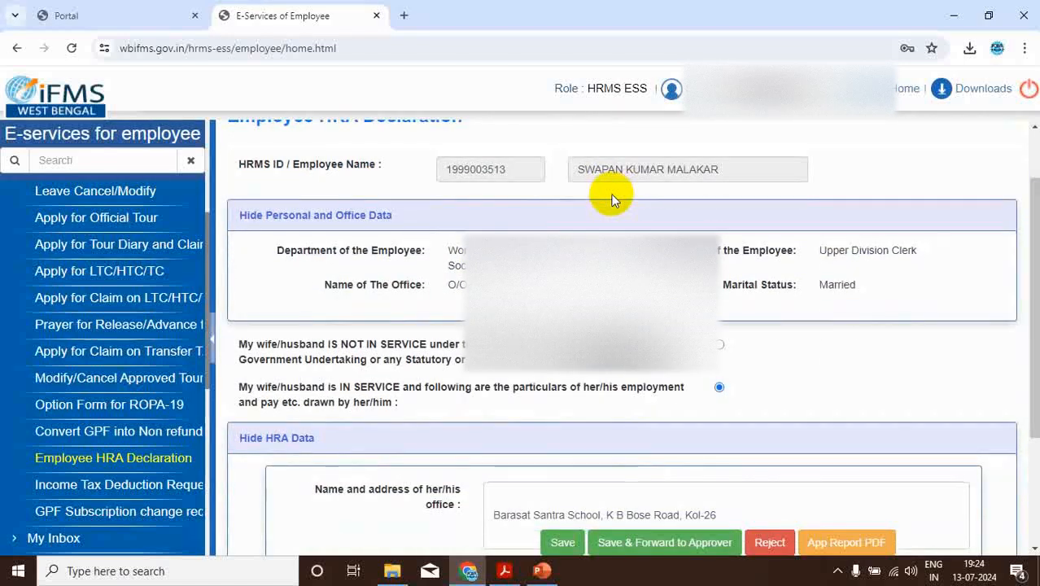
pyautogui.click(945, 559)
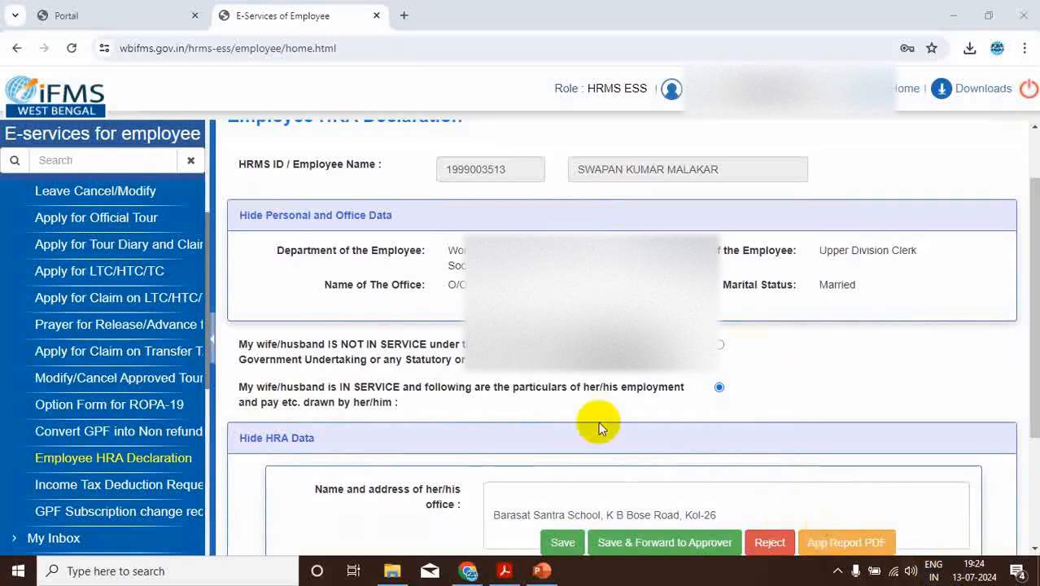
pyautogui.click(769, 545)
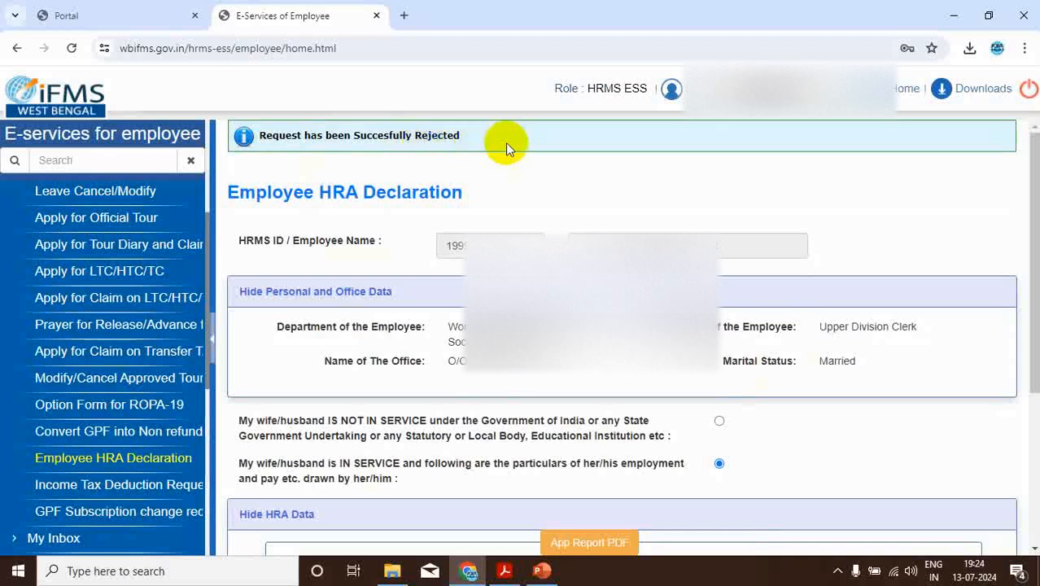
# Start a new Employee HRA Declaration and declare the wife/husband as in service
pyautogui.scroll(-3, 514, 151)
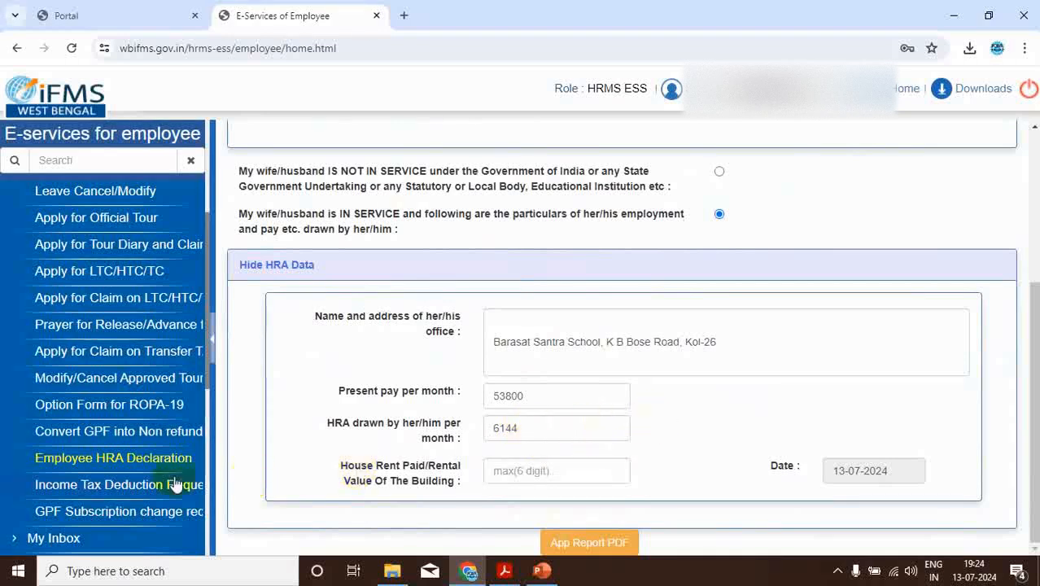
pyautogui.click(130, 462)
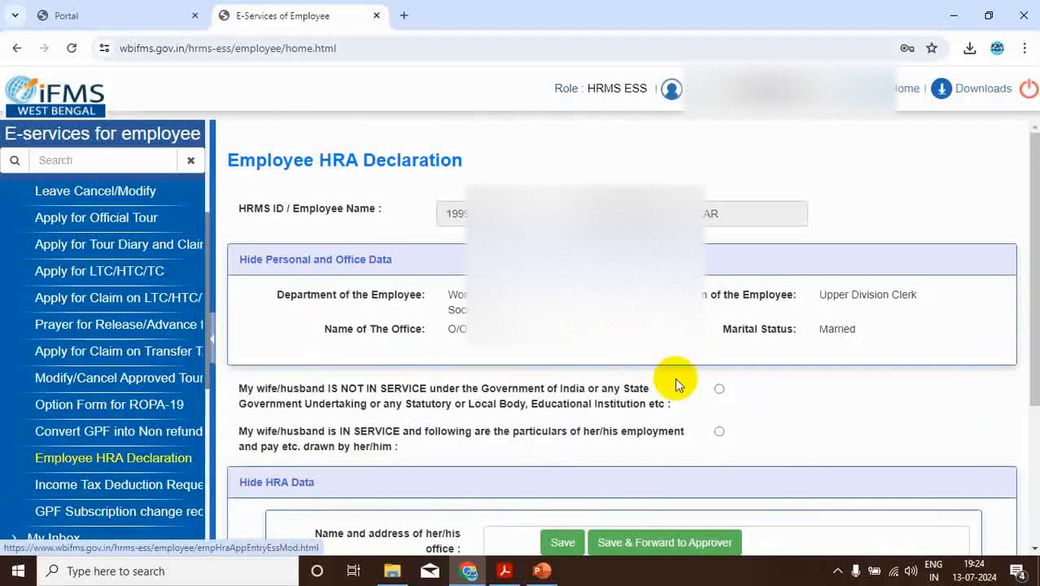
pyautogui.click(718, 434)
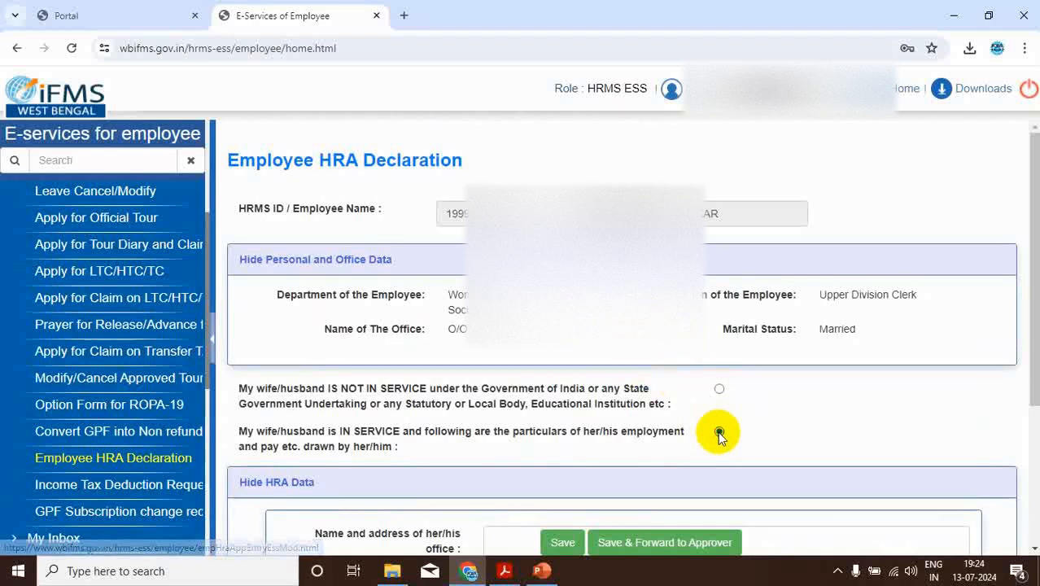
pyautogui.scroll(-3, 794, 394)
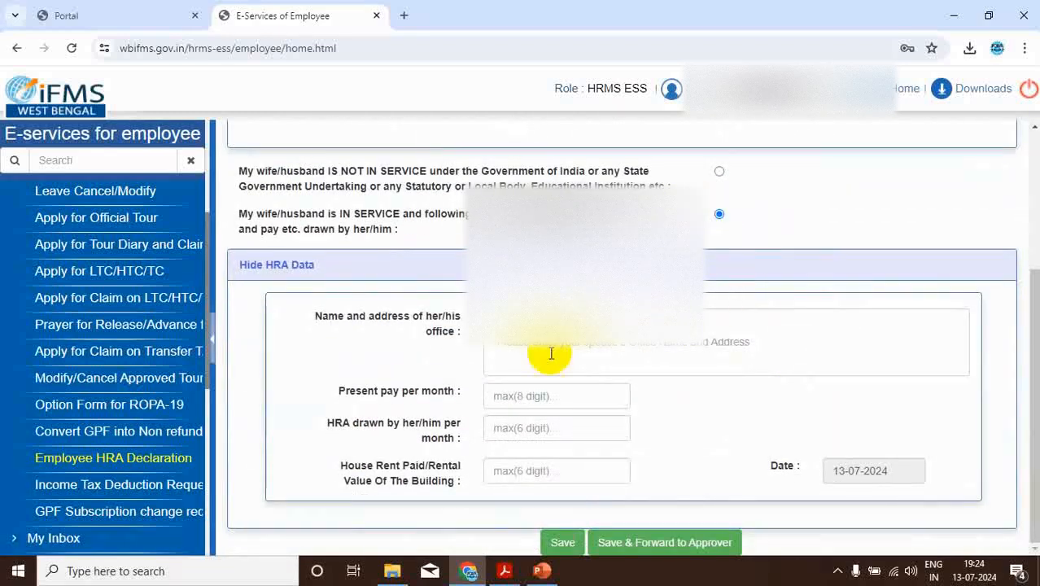
# Enter Barasat Santra School with its address as the spouse's office and set the present pay per month to 53800
pyautogui.click(515, 351)
pyautogui.click(603, 398)
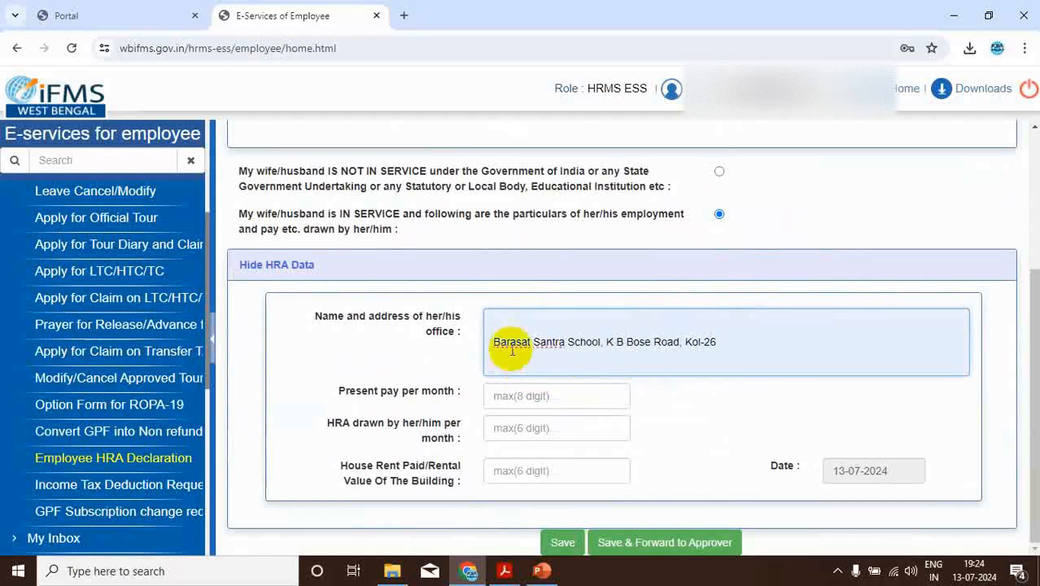
pyautogui.click(505, 399)
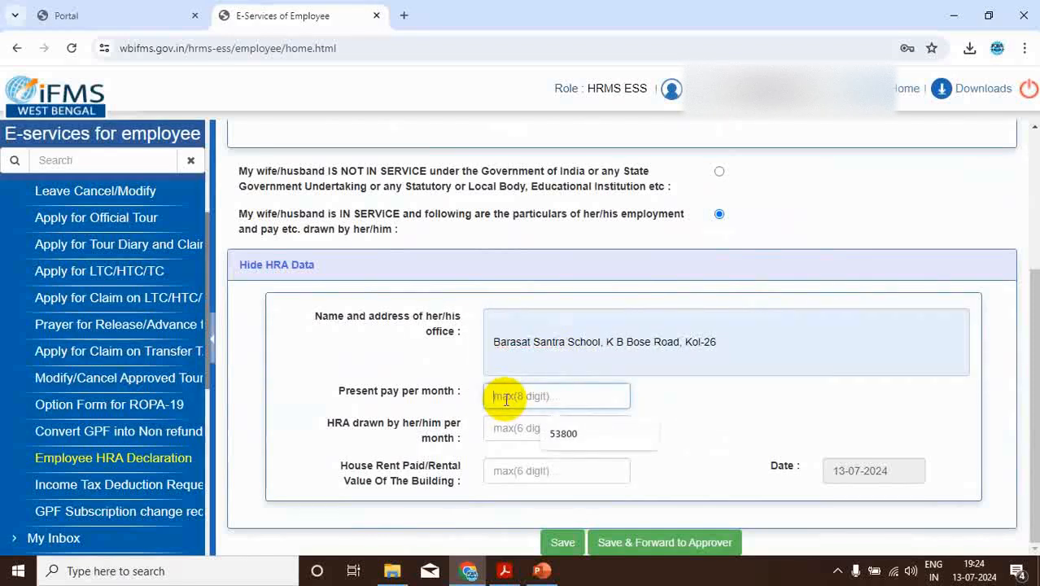
pyautogui.click(556, 432)
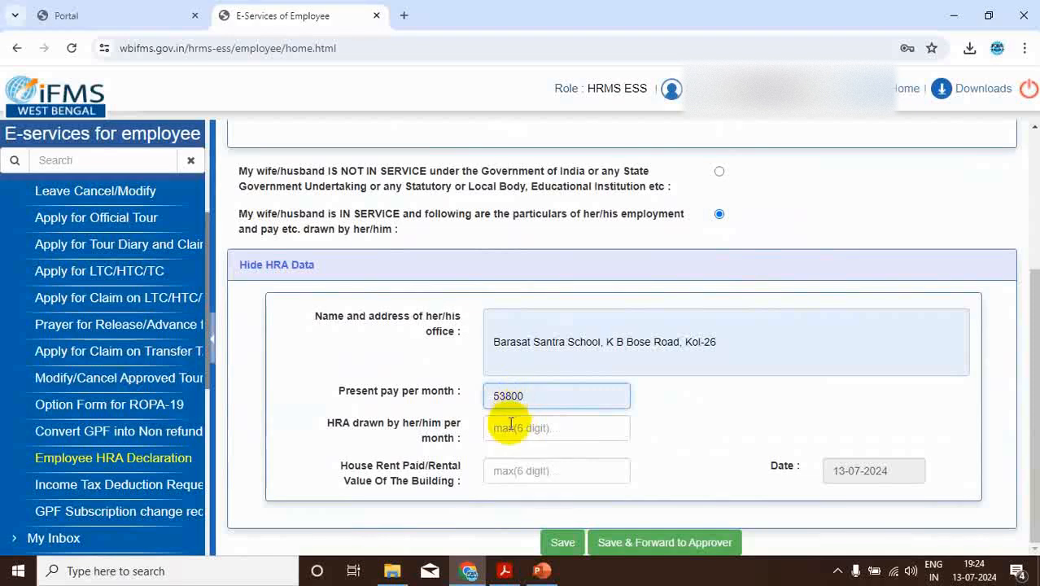
# Set the HRA drawn by the spouse per month to 6400 and save the new declaration
pyautogui.click(510, 430)
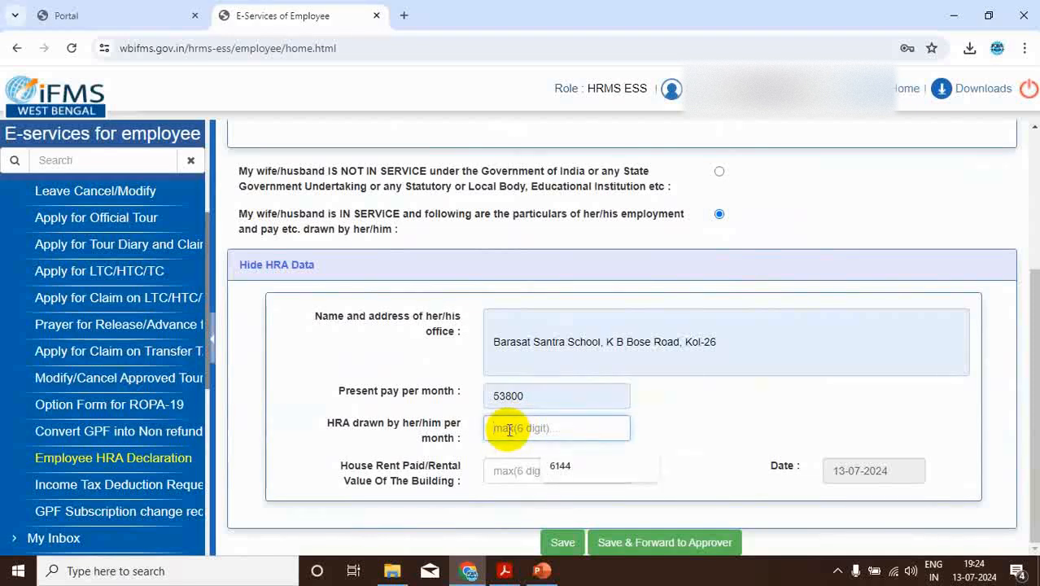
pyautogui.write('6400')
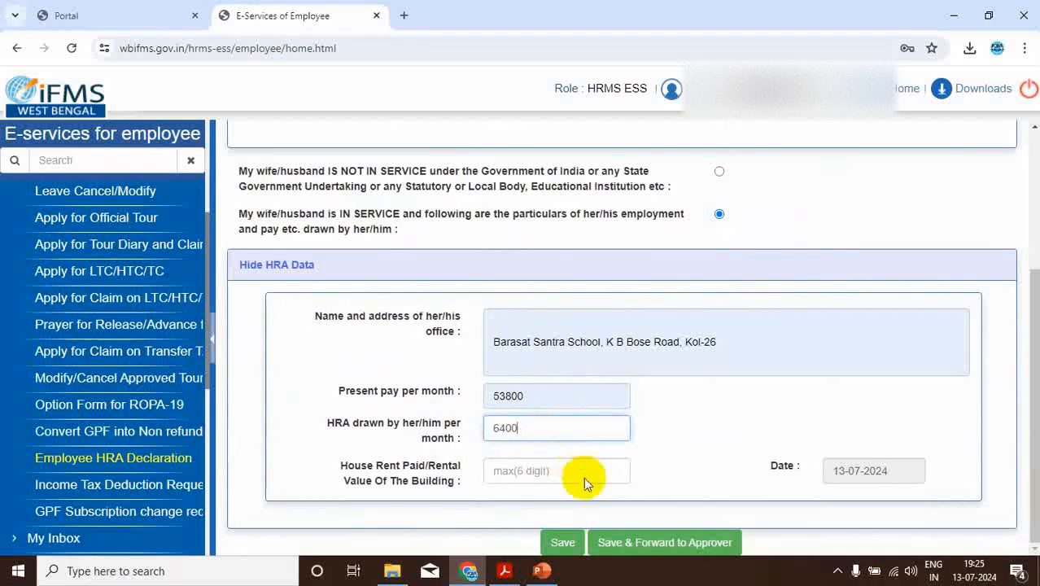
pyautogui.click(561, 545)
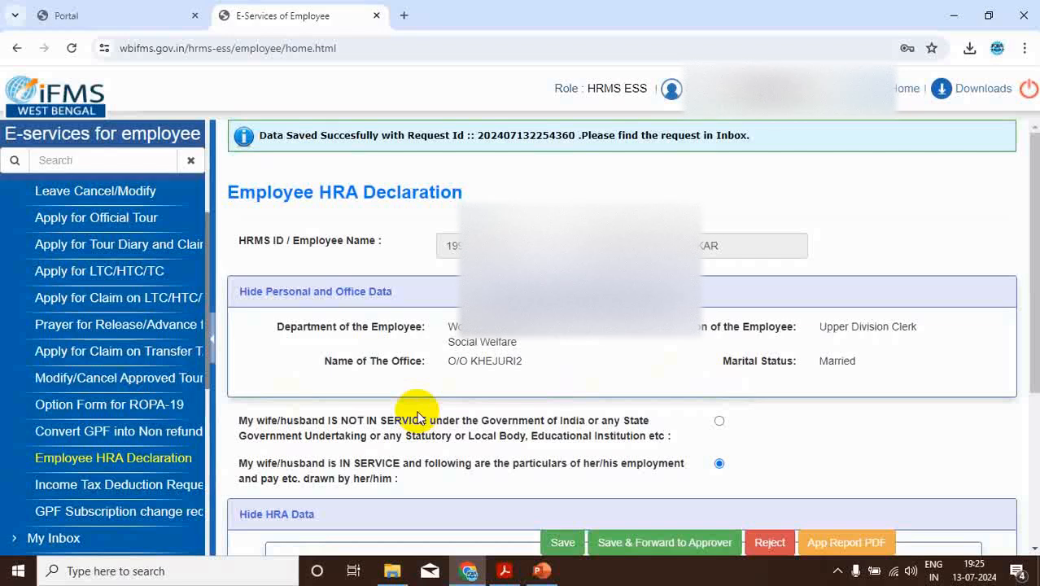
# Open the newly saved HRA declaration request from the employee's inbox
pyautogui.scroll(-1, 418, 417)
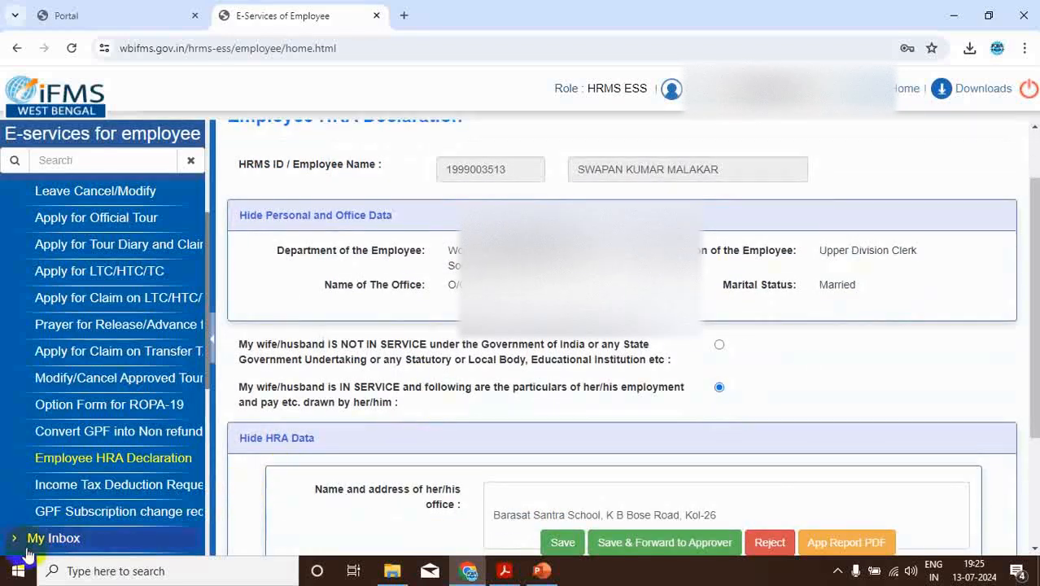
pyautogui.click(67, 539)
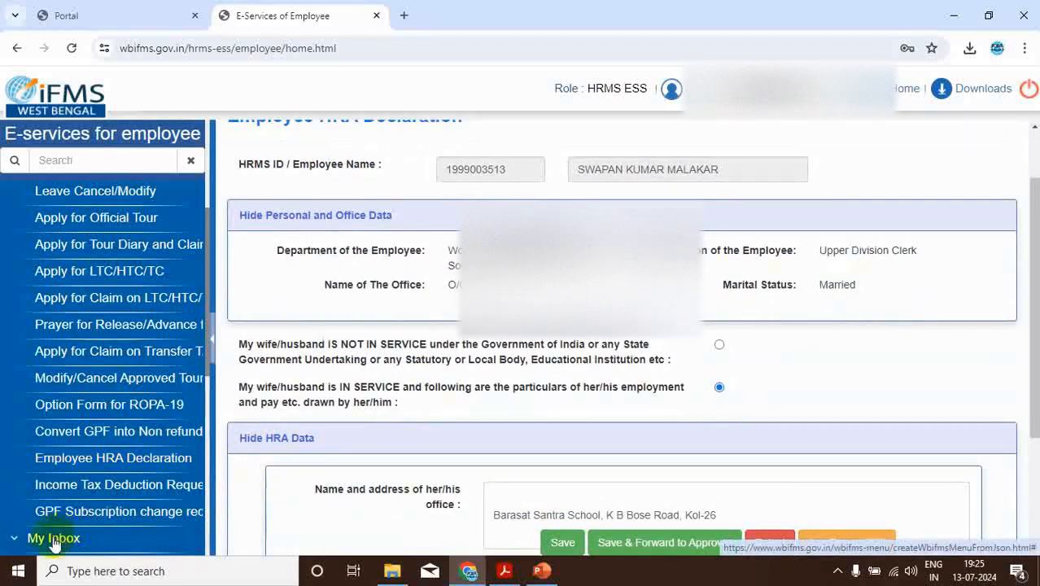
pyautogui.scroll(-1, 146, 486)
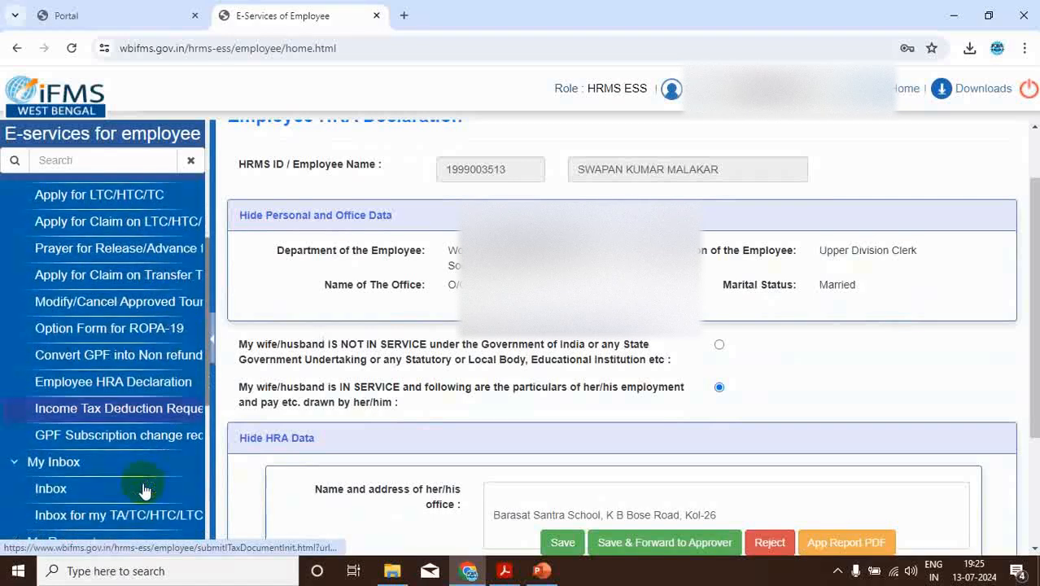
pyautogui.click(56, 489)
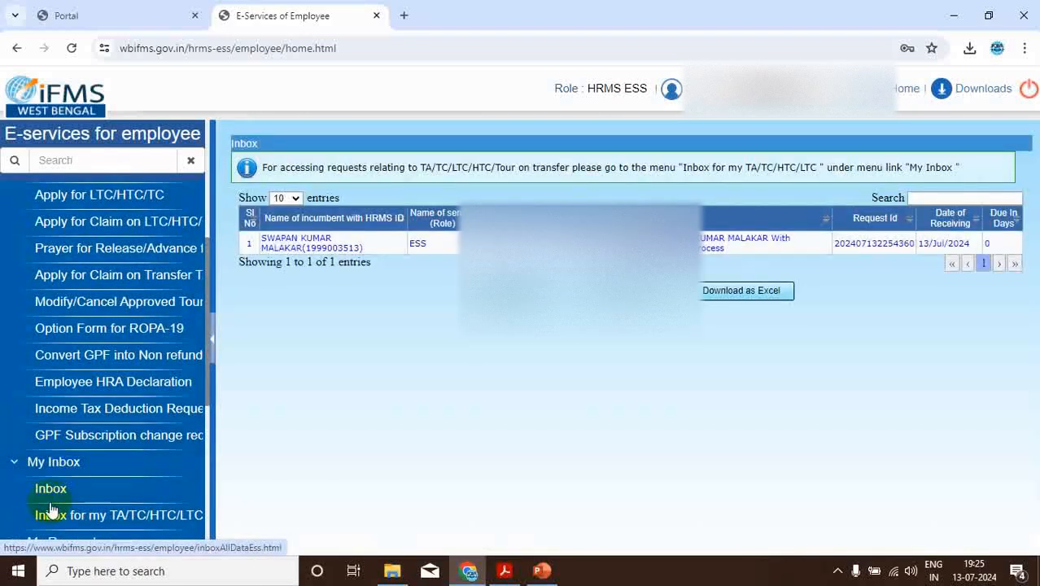
pyautogui.click(596, 243)
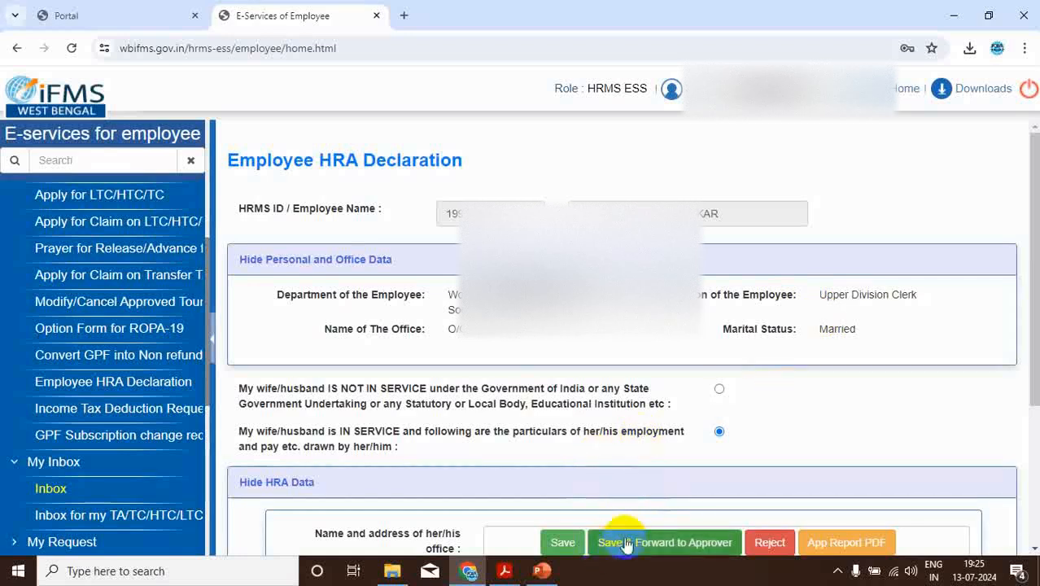
# Save and forward the HRA declaration to the approver, and view its application report PDF
pyautogui.scroll(-3, 987, 291)
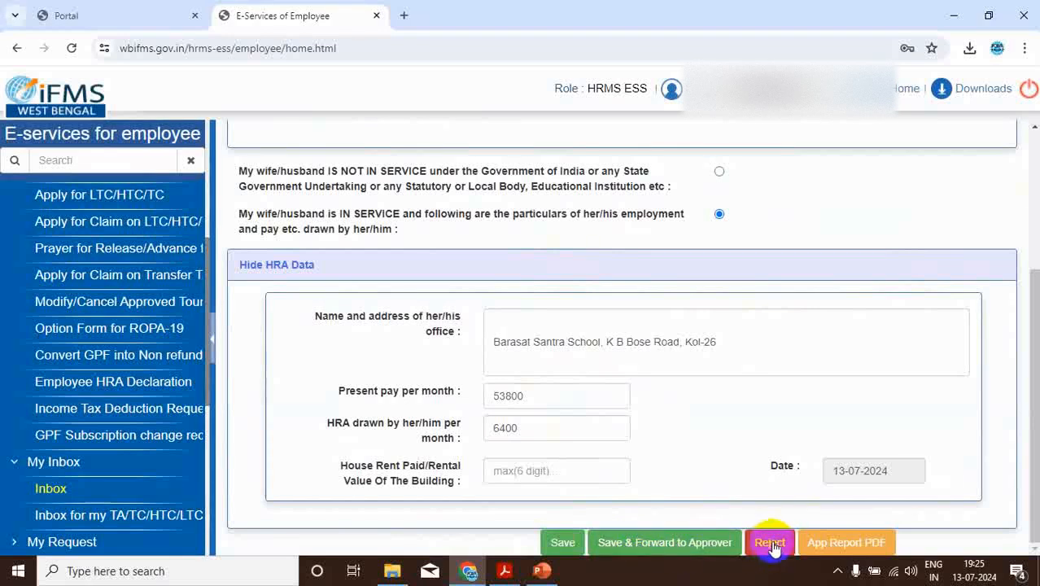
pyautogui.click(650, 543)
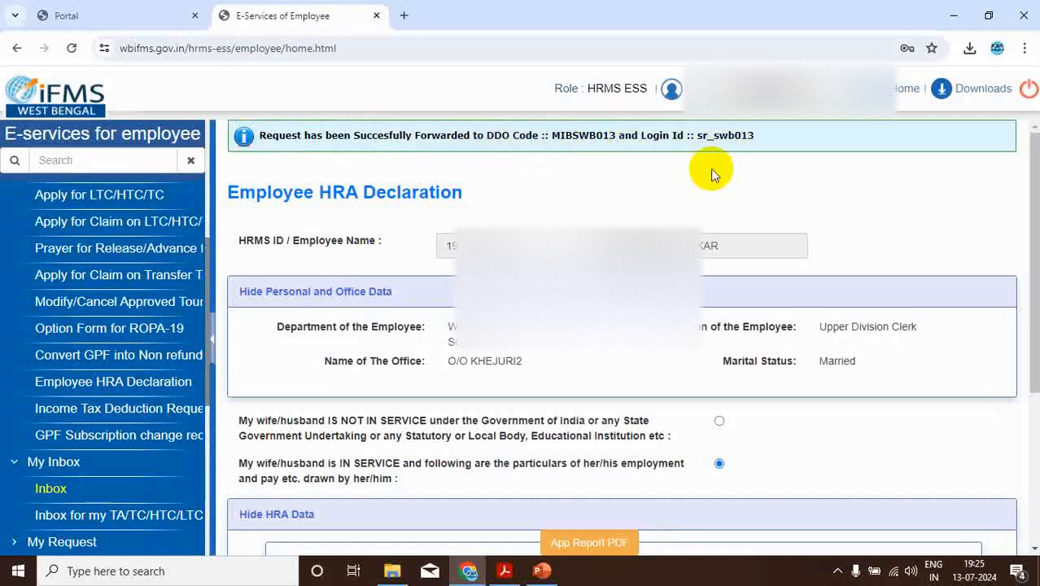
pyautogui.click(589, 542)
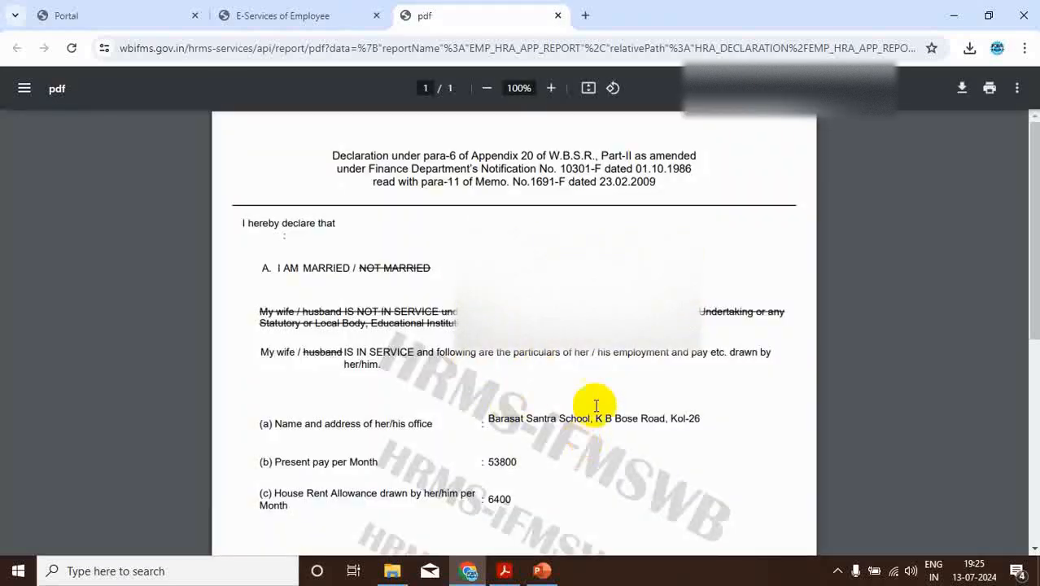
pyautogui.click(281, 15)
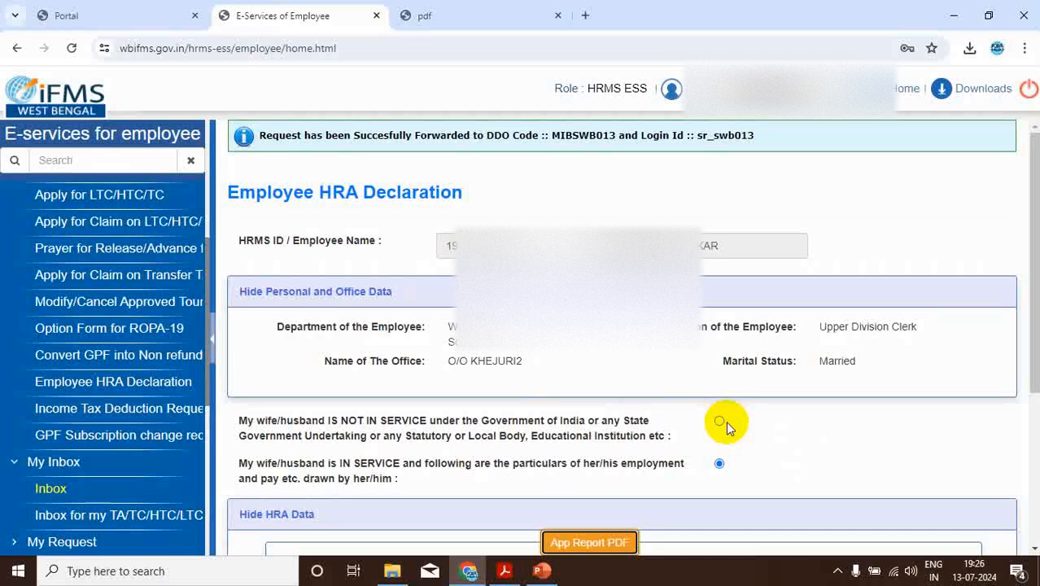
# Switch to PowerPoint and compare the June and July 2024 basic pay and HRA figures with the ROPA-2019 pay table in Acrobat
pyautogui.click(541, 570)
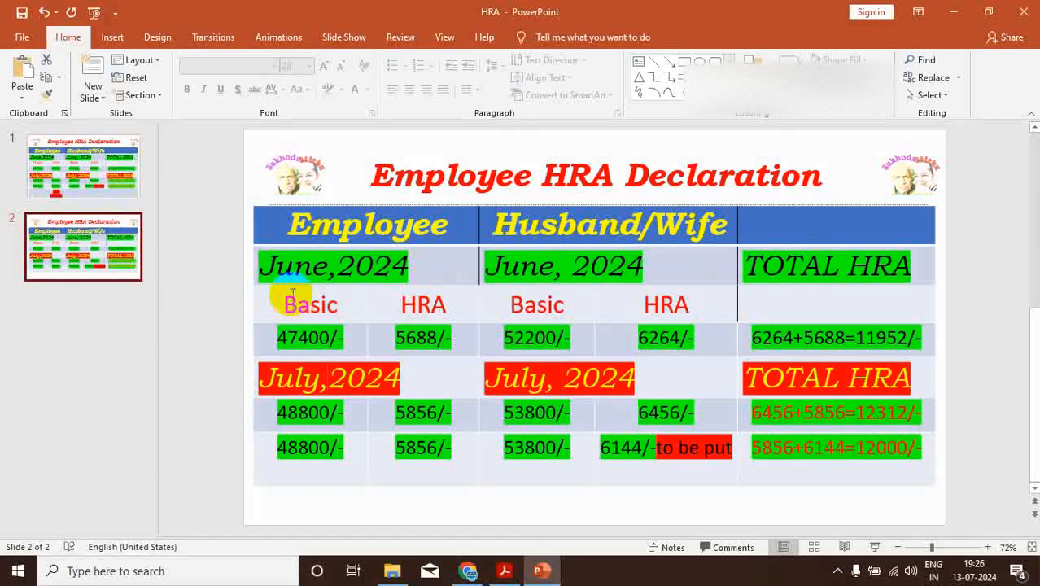
pyautogui.doubleClick(303, 338)
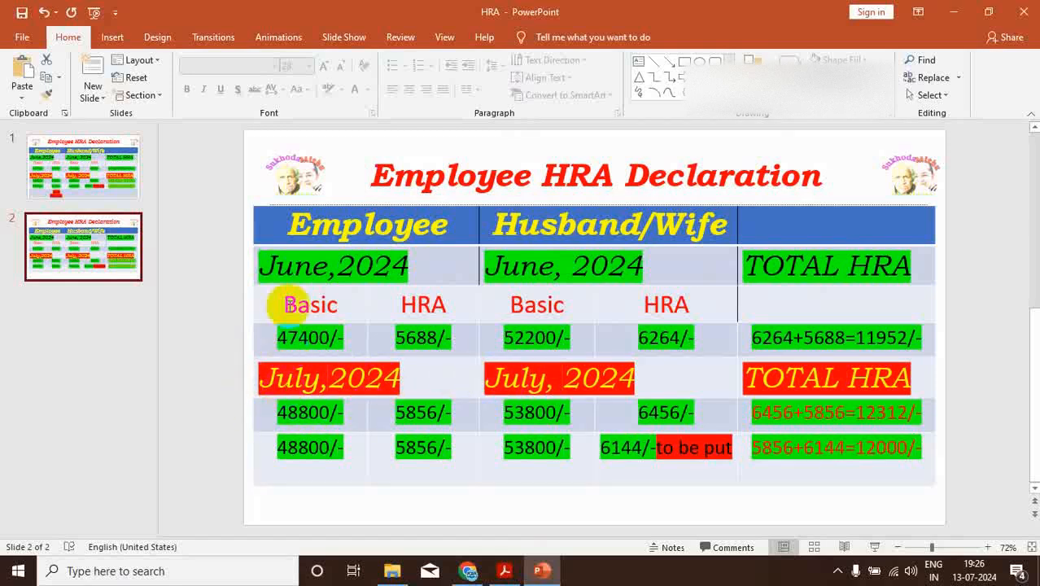
pyautogui.click(504, 572)
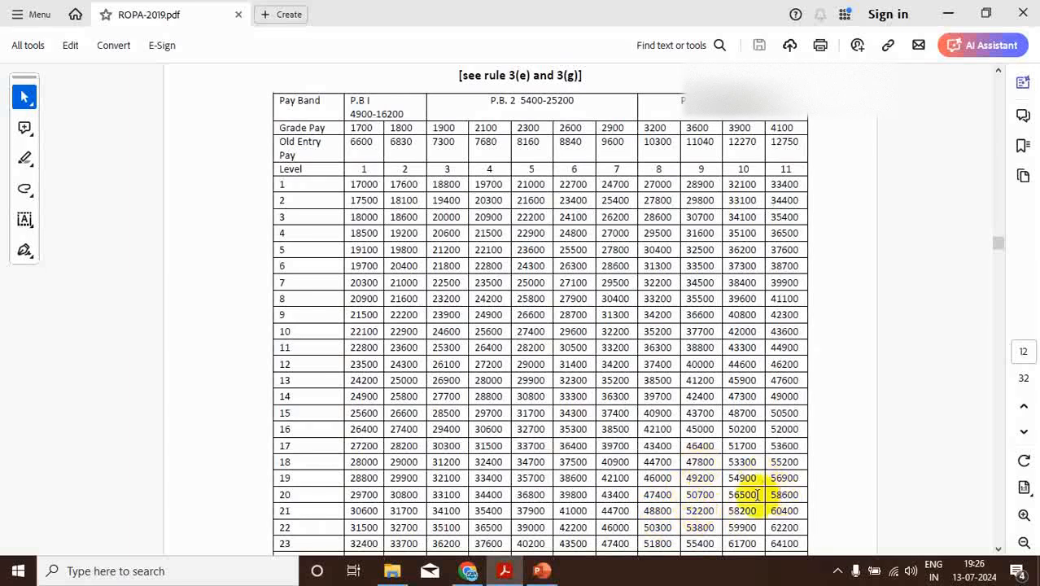
pyautogui.click(540, 570)
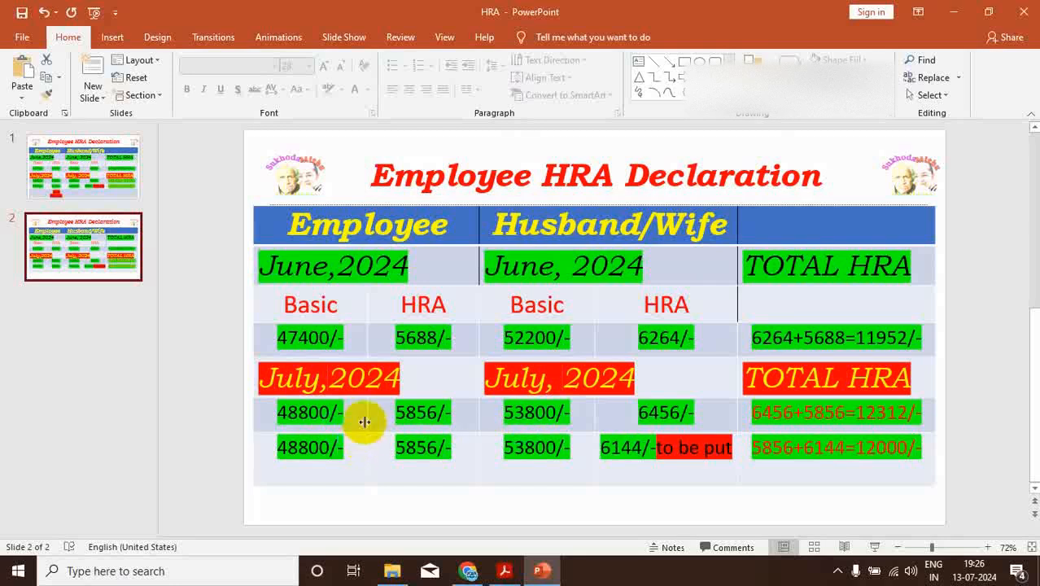
pyautogui.click(468, 570)
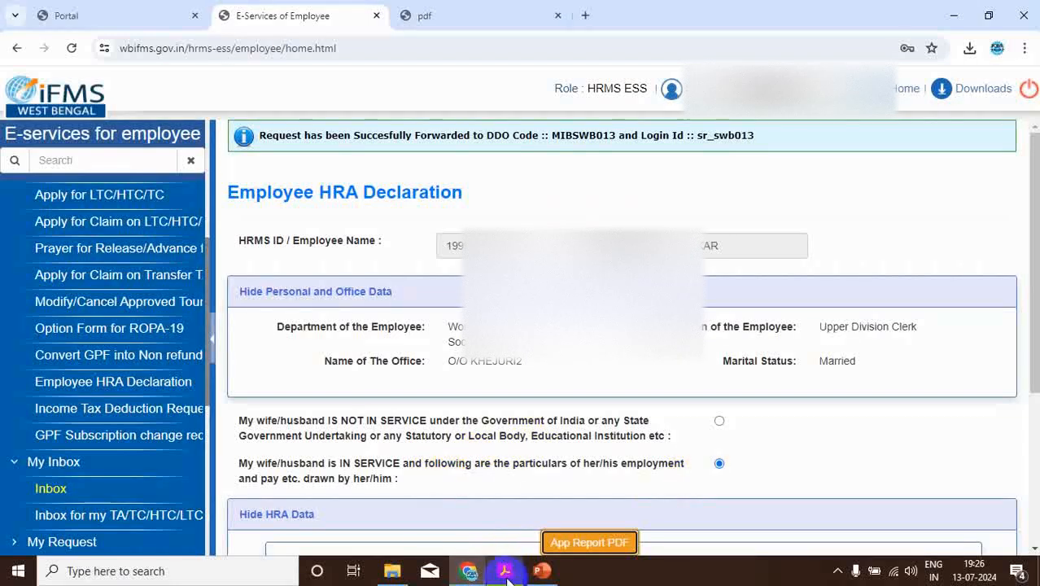
# Examine the ROPA-2019 pay matrix for levels 1 to 24 in Acrobat and return to the HRA declaration in Chrome
pyautogui.moveTo(504, 572)
pyautogui.click(505, 528)
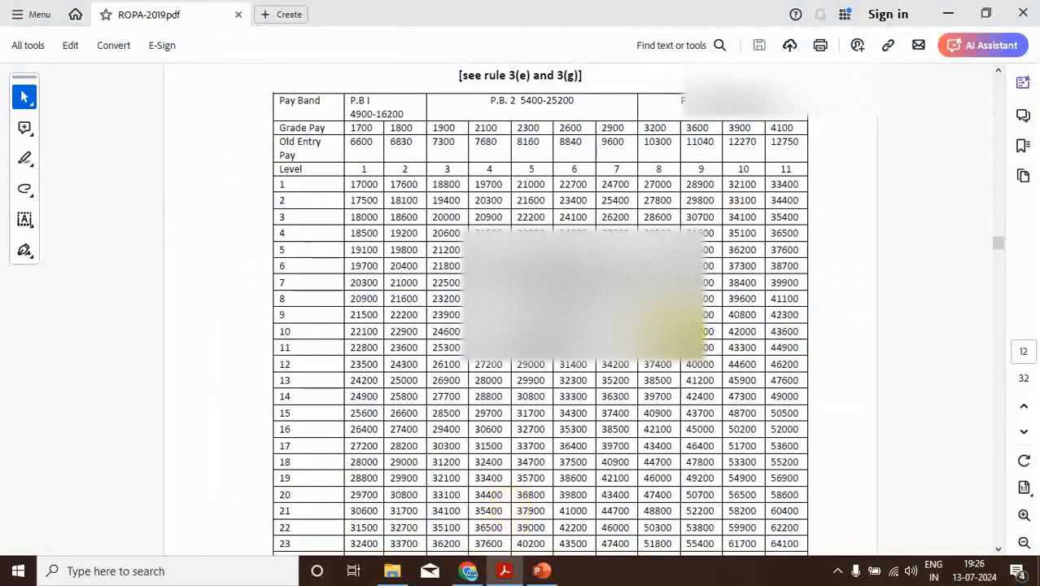
pyautogui.scroll(-3, 626, 268)
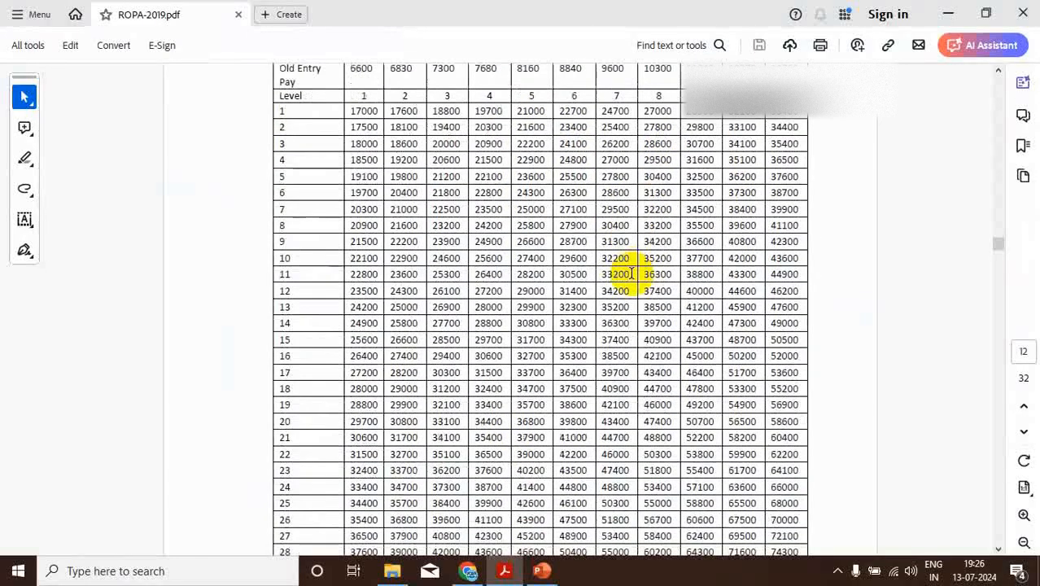
pyautogui.scroll(-1, 631, 272)
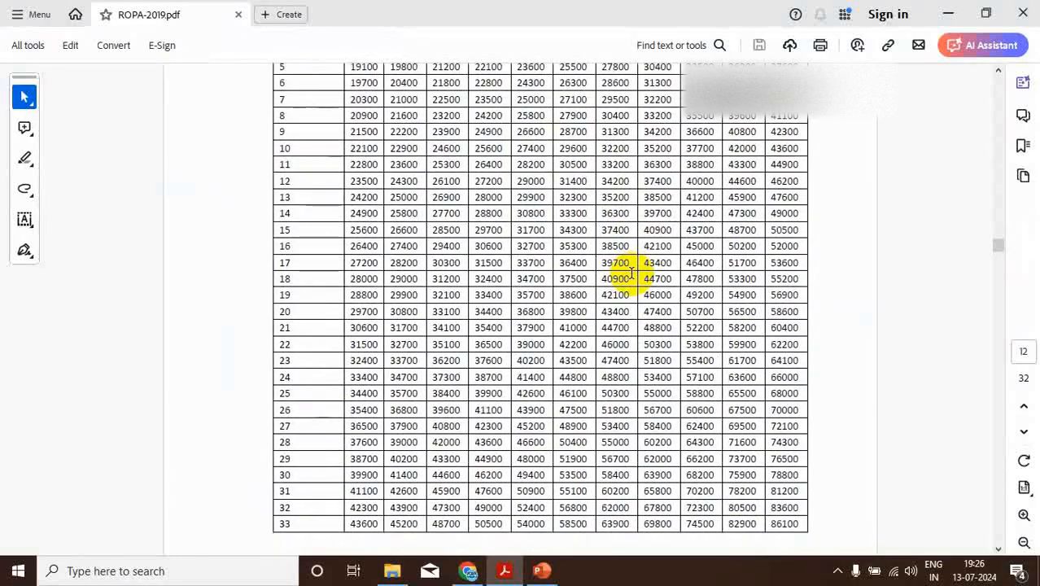
pyautogui.scroll(3, 631, 273)
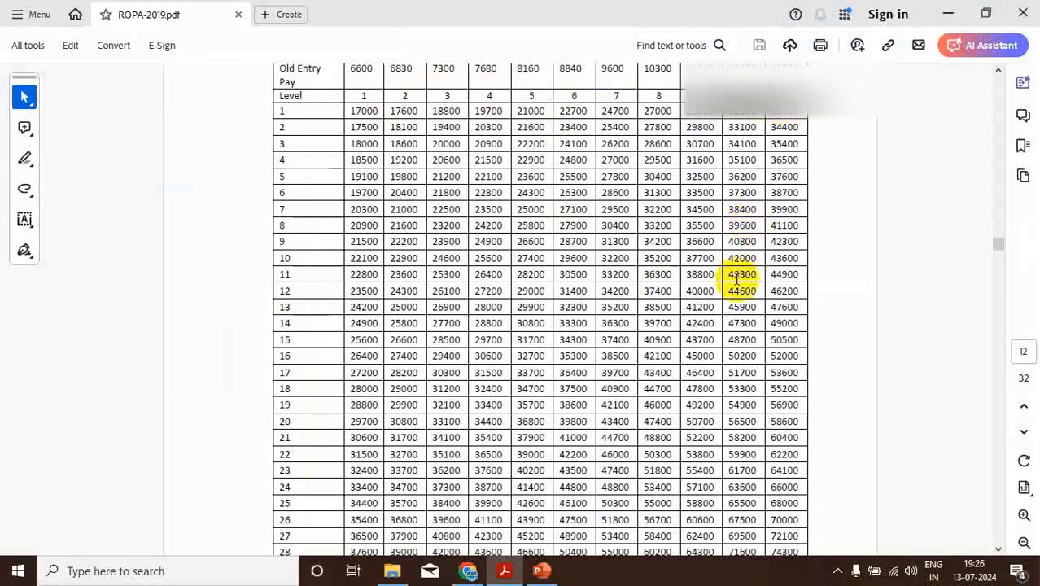
pyautogui.scroll(-3, 736, 277)
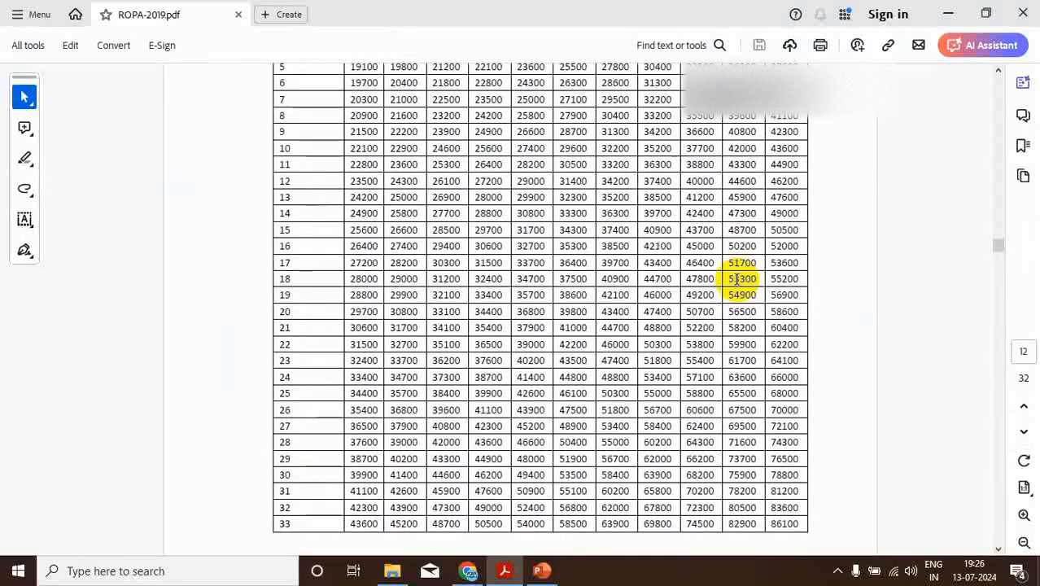
pyautogui.scroll(-10, 737, 278)
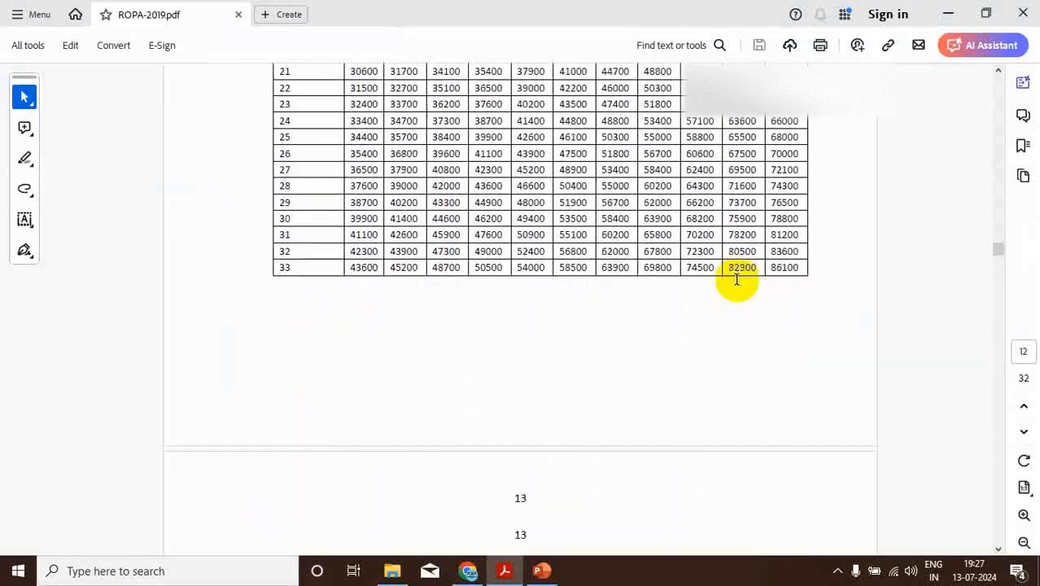
pyautogui.scroll(-6, 737, 281)
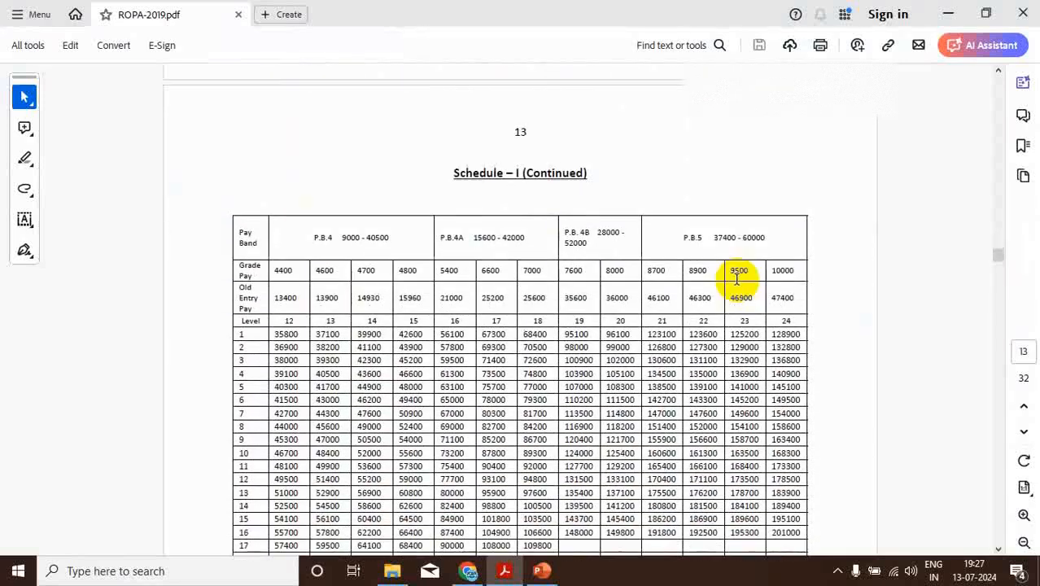
pyautogui.scroll(-2, 736, 278)
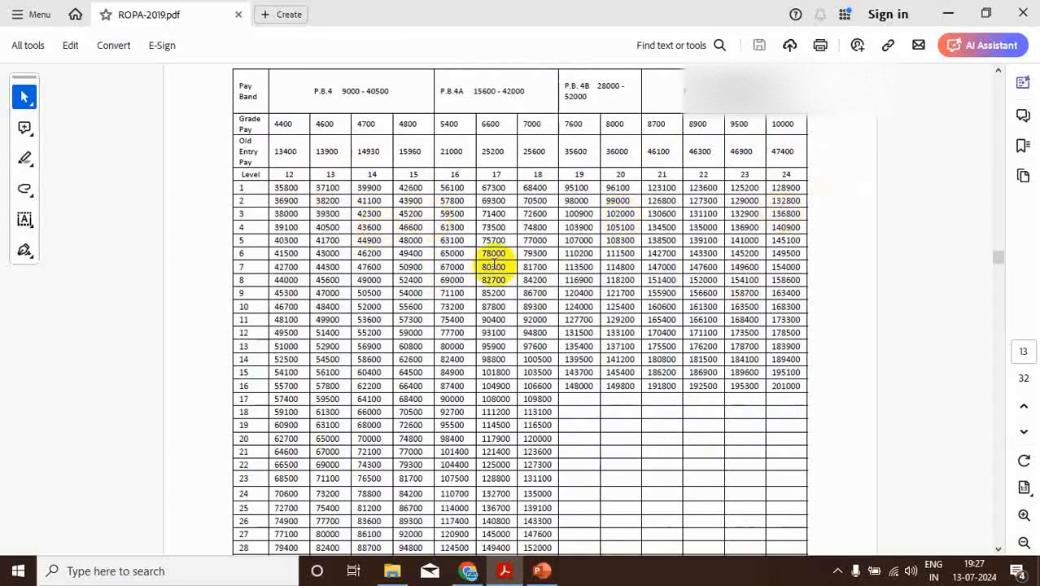
pyautogui.scroll(-2, 545, 266)
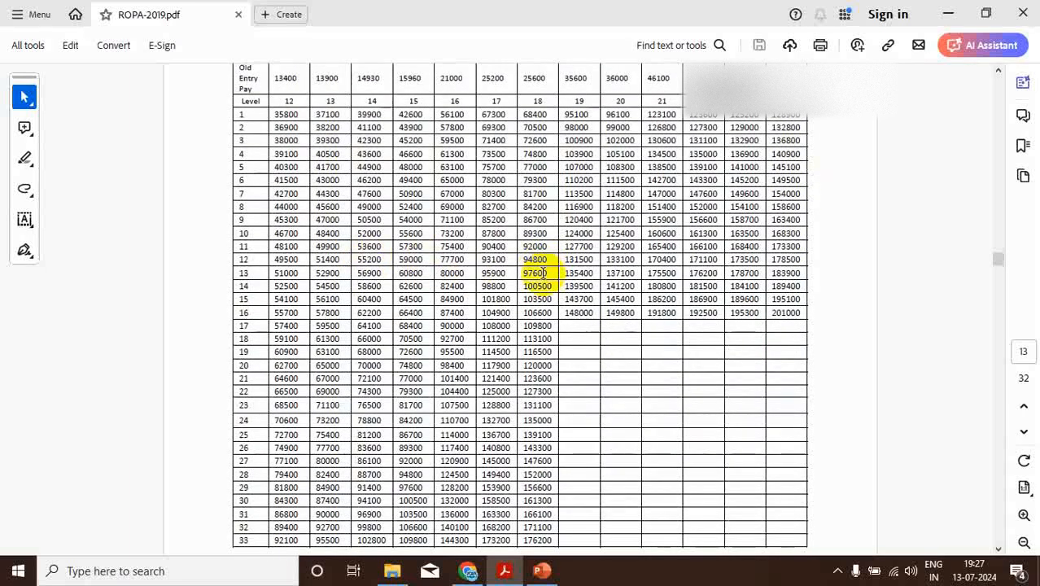
pyautogui.click(467, 570)
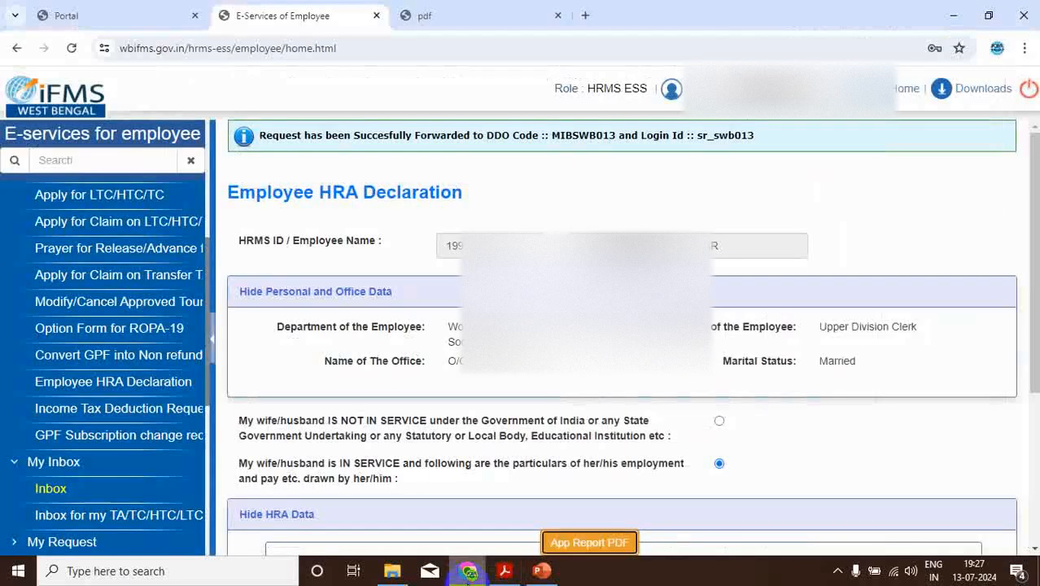